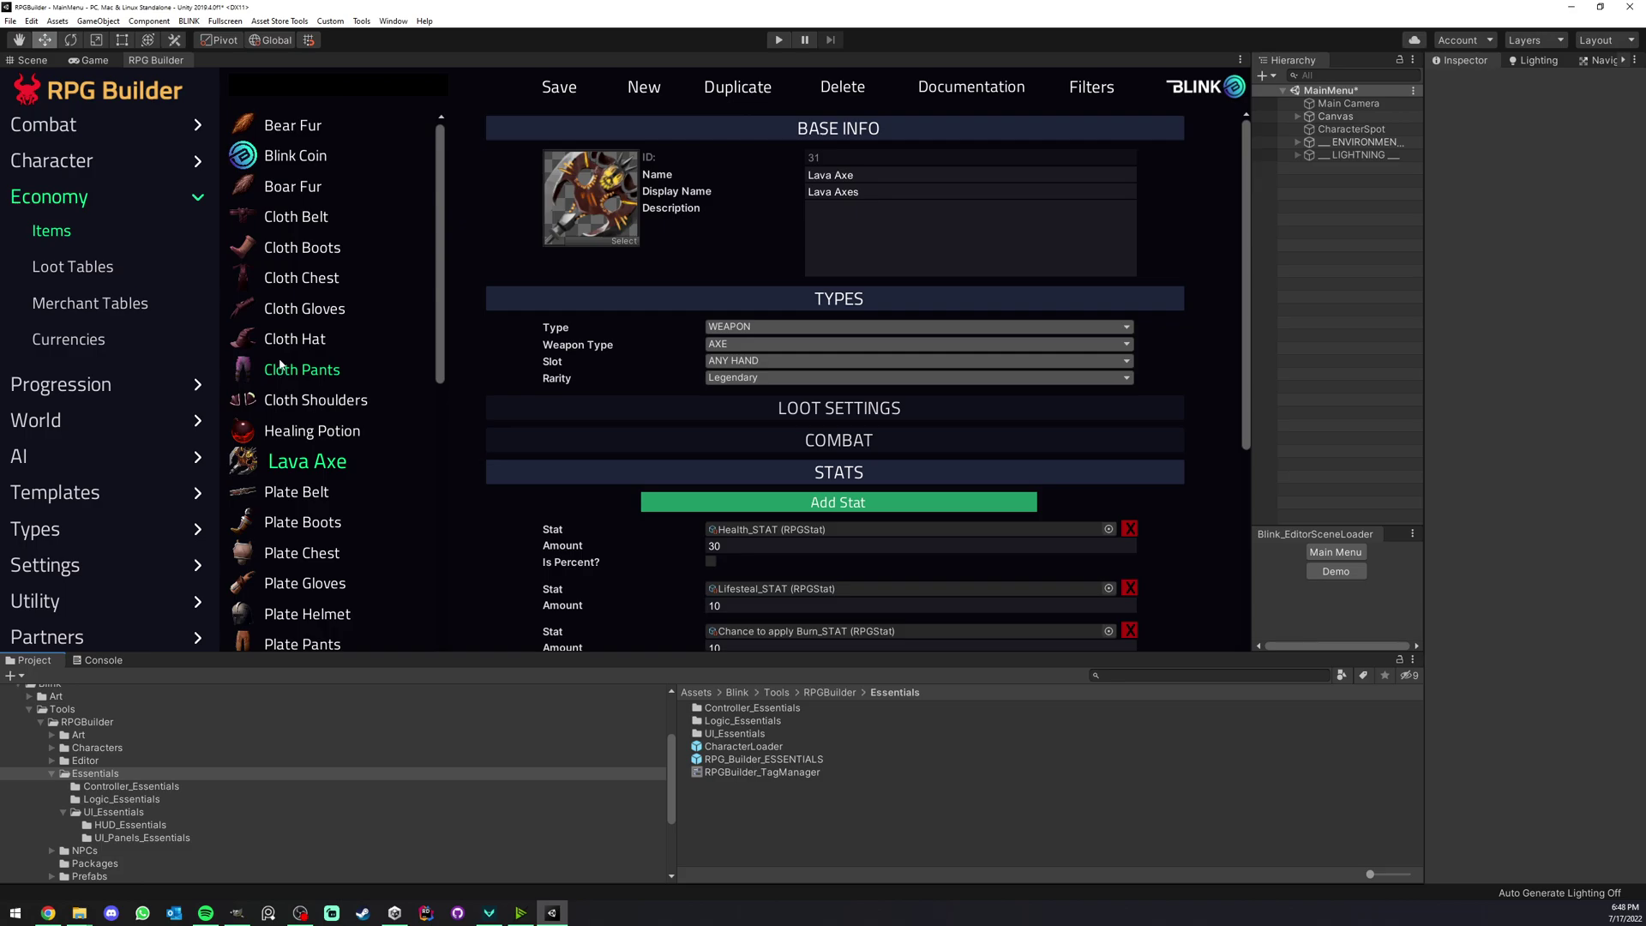
Create and save an armor type with name and display name ARTIFACT.
scroll(86, 386, "down", 1)
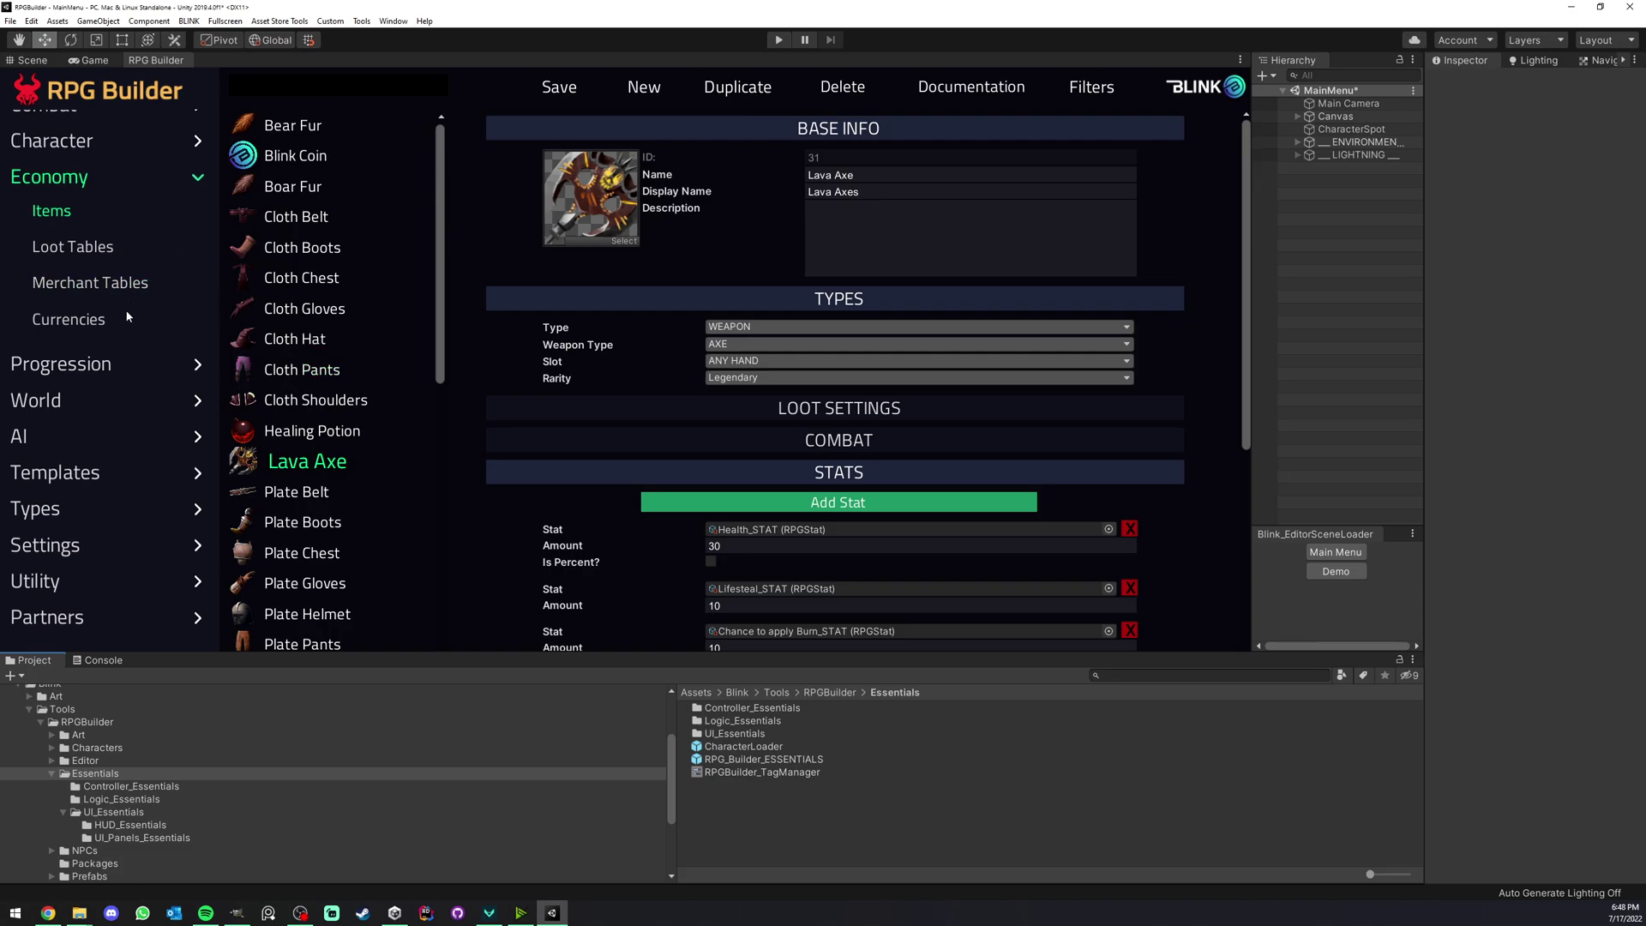
left_click(52, 513)
scroll(109, 466, "down", 10)
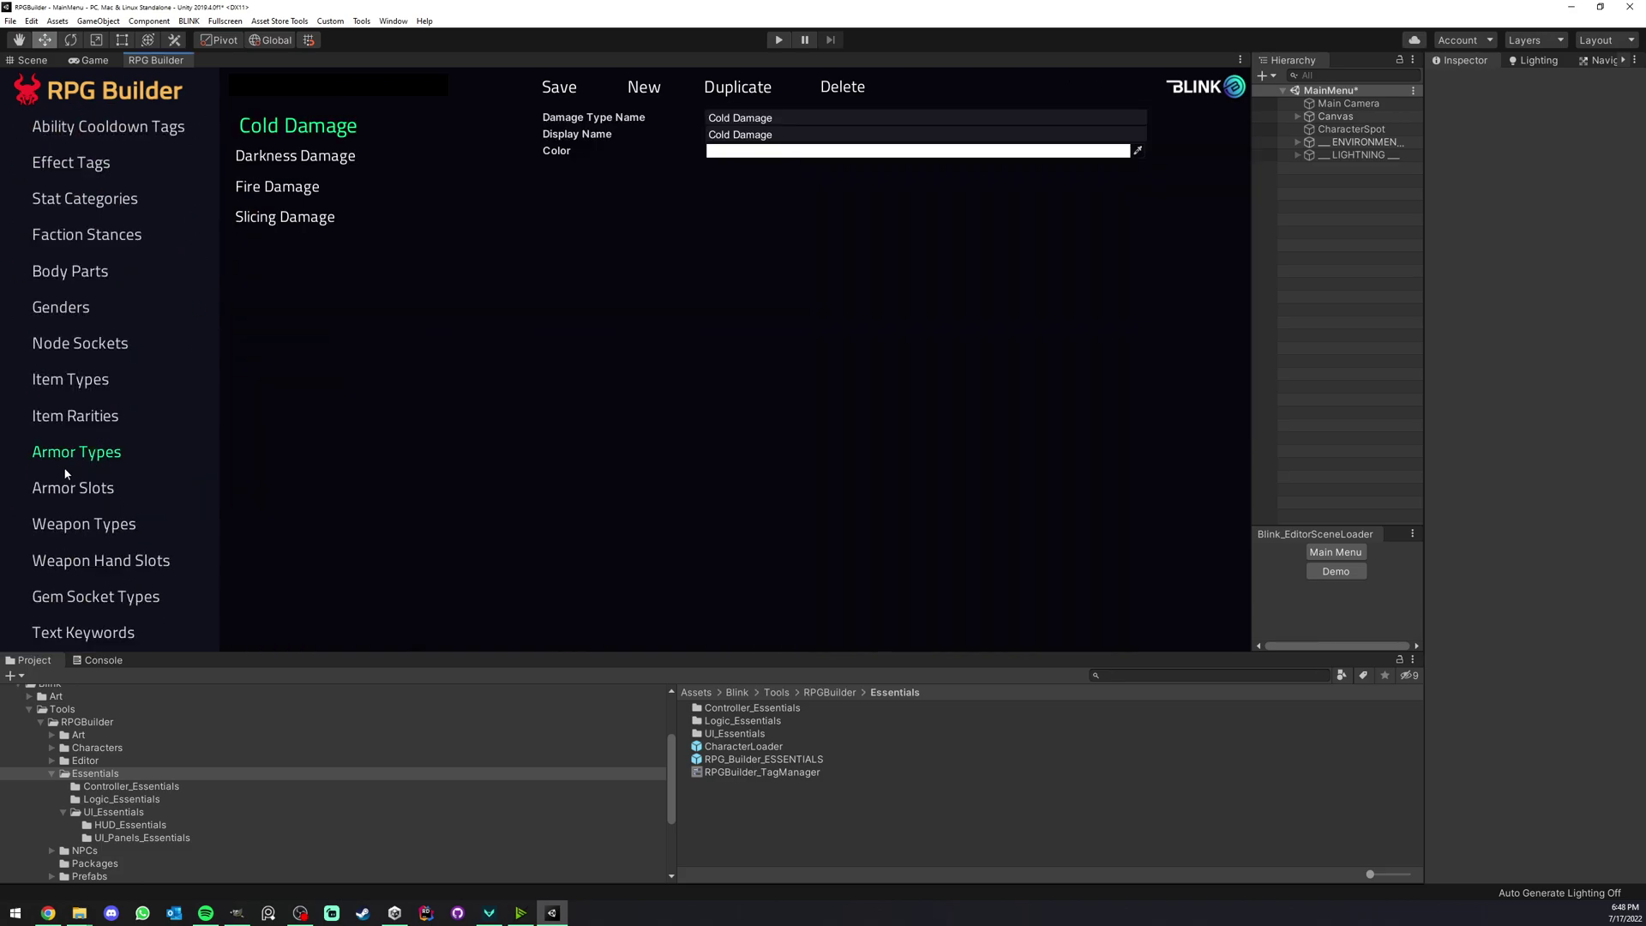
left_click(67, 458)
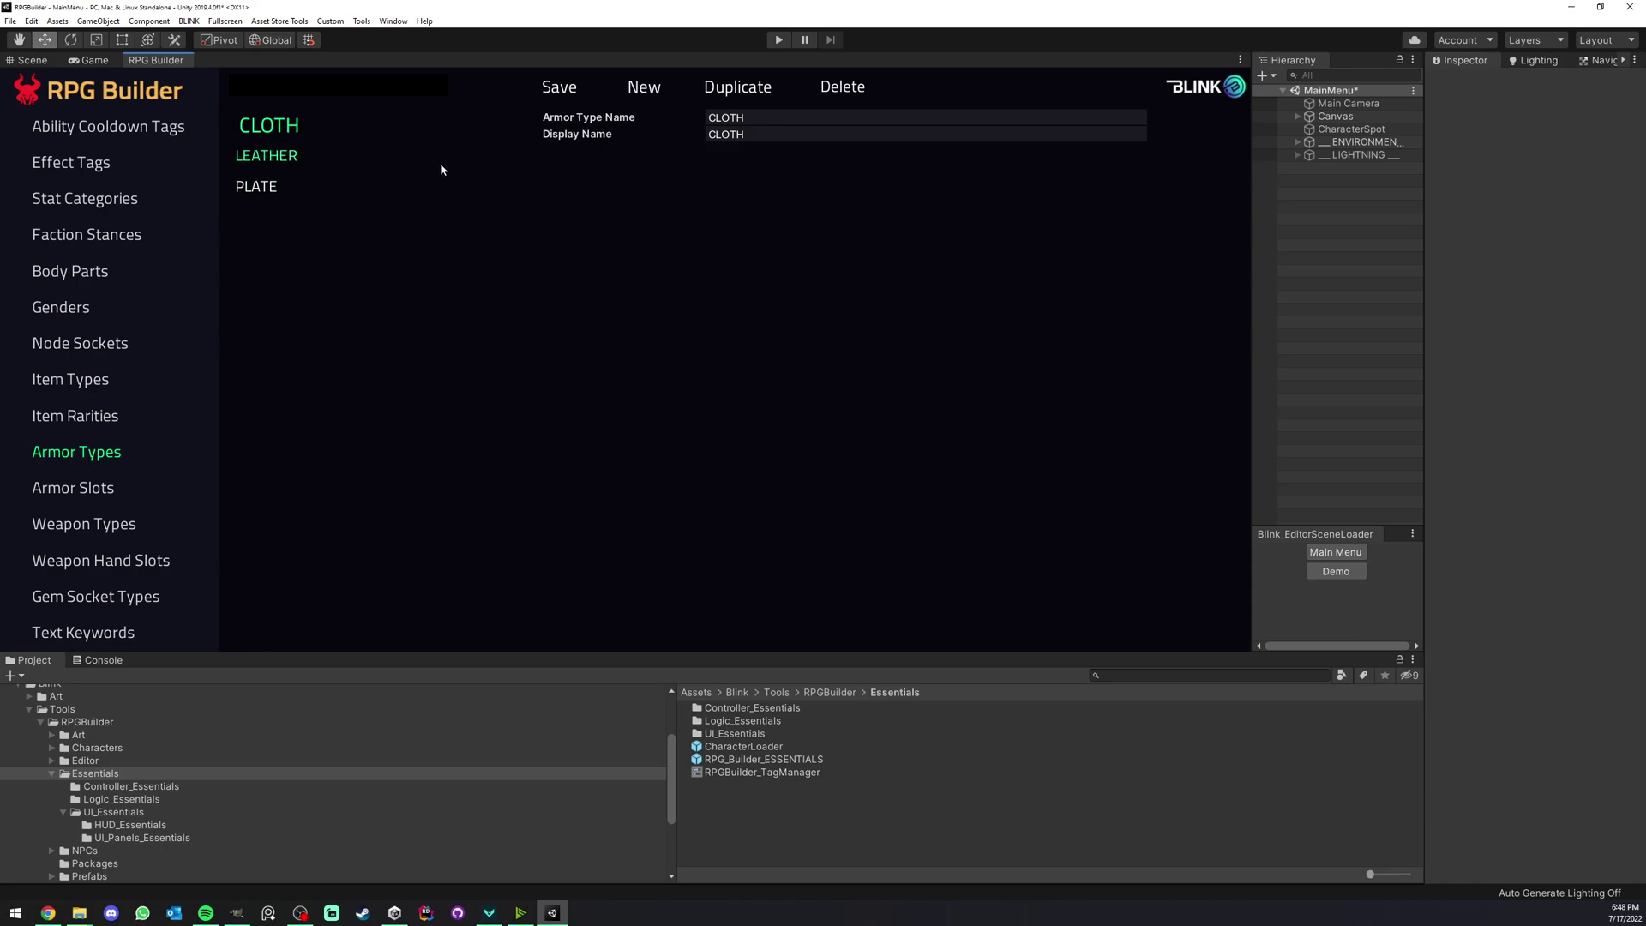
left_click(644, 87)
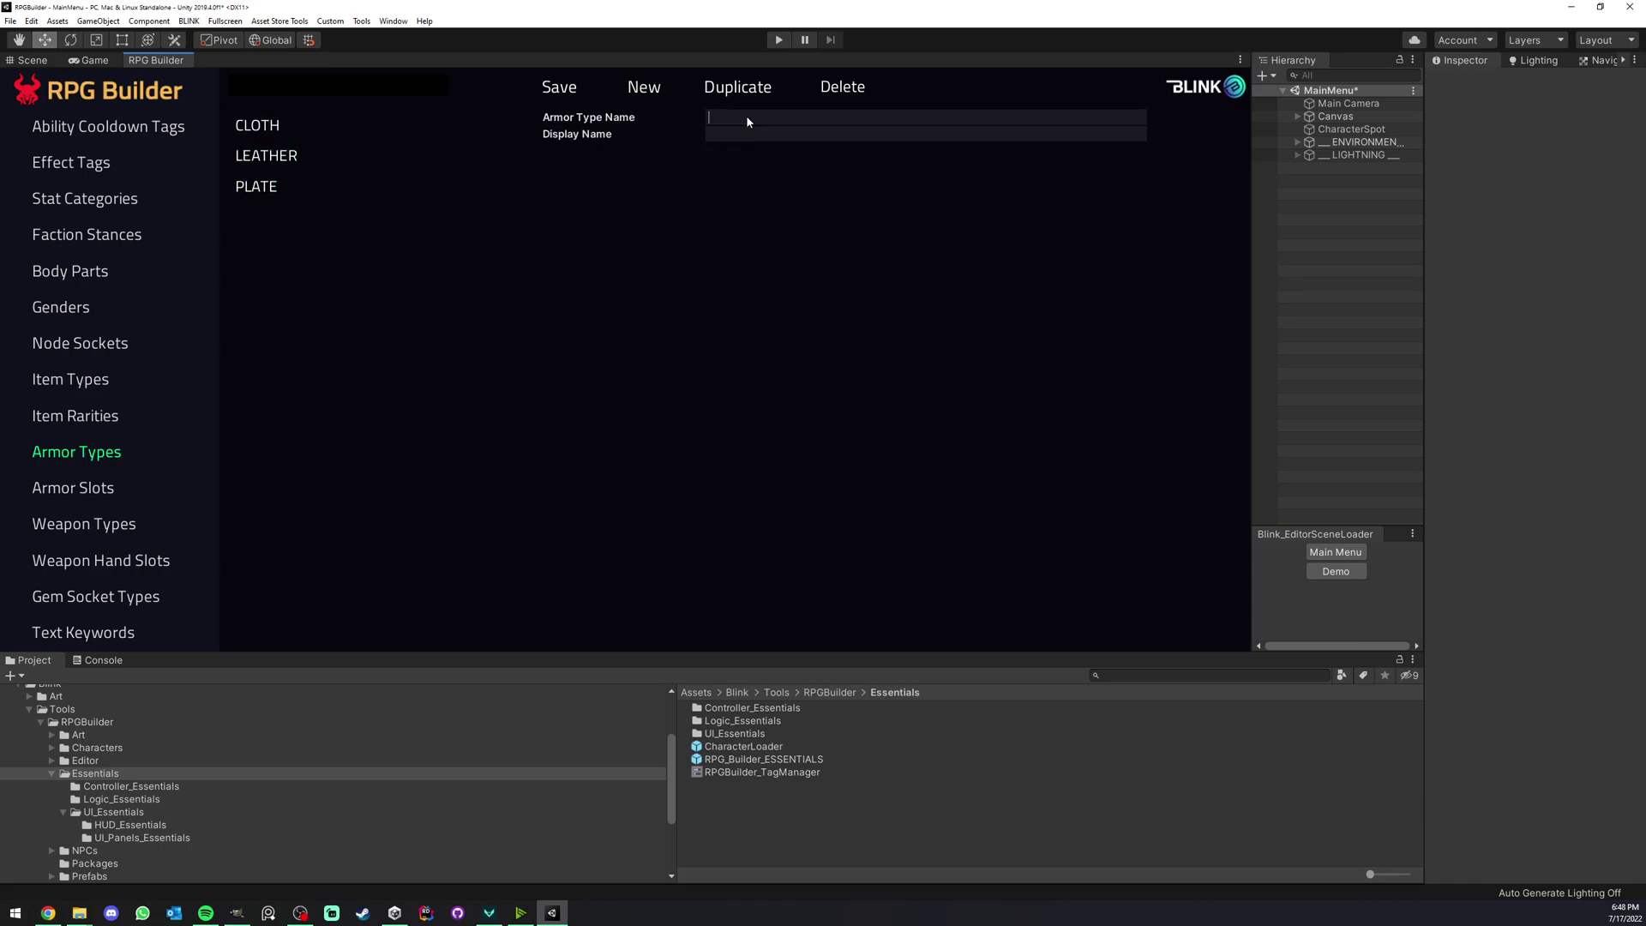
left_click(747, 116)
type("ARTIFACT")
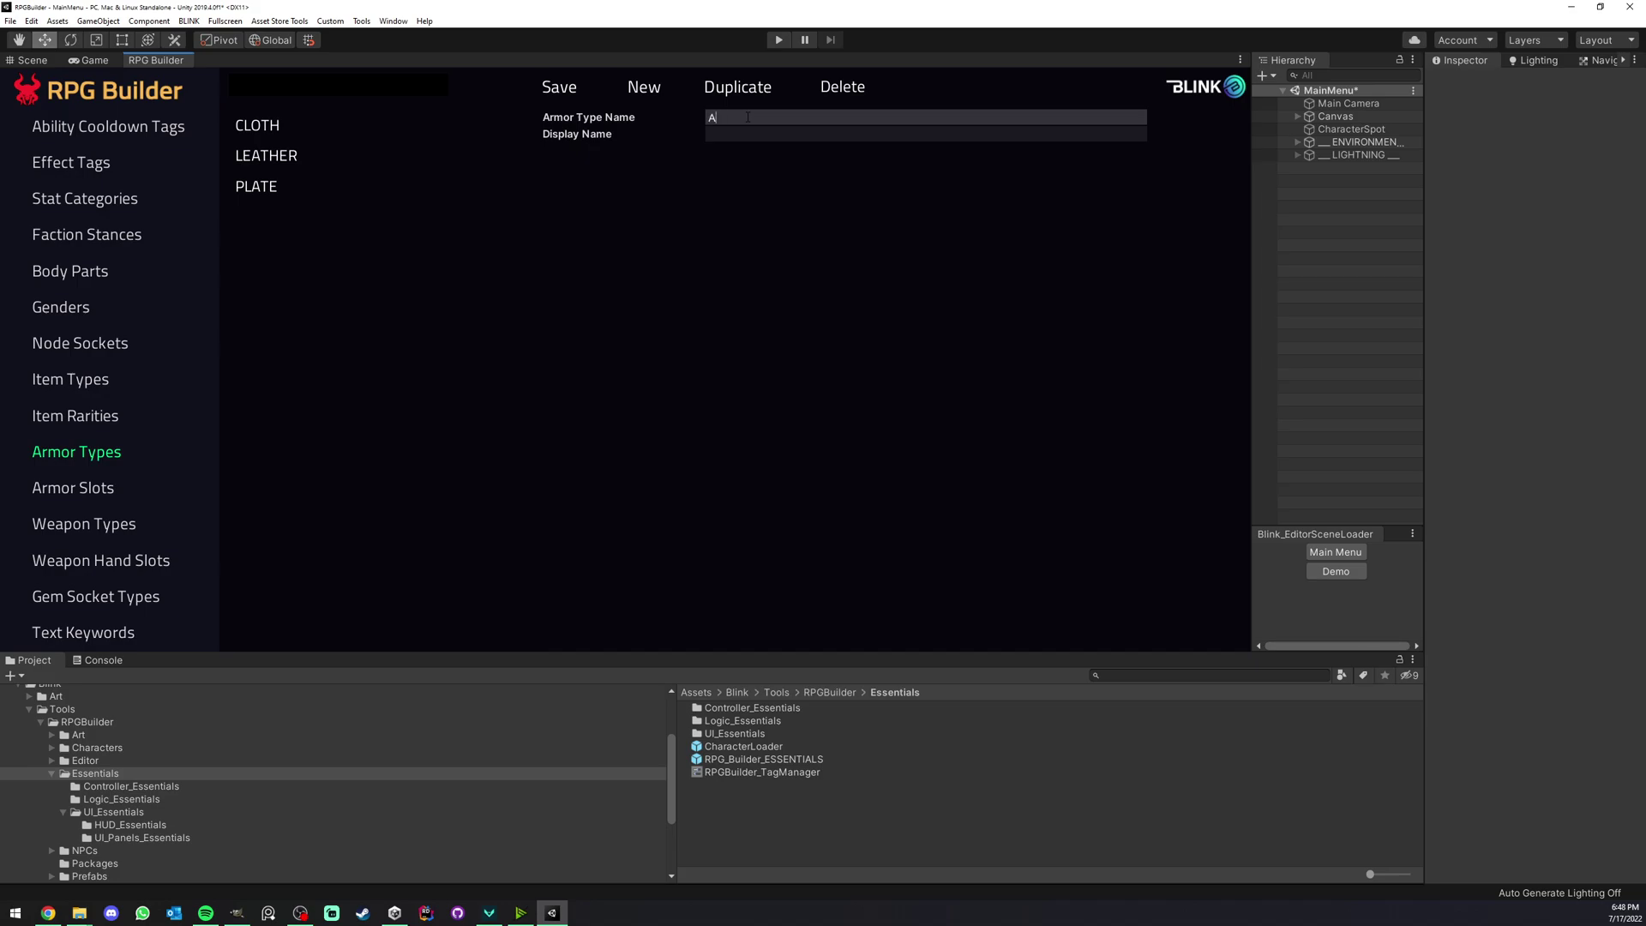
double_click(750, 117)
key("ctrl+c")
left_click(779, 134)
key("ctrl+v")
left_click(559, 86)
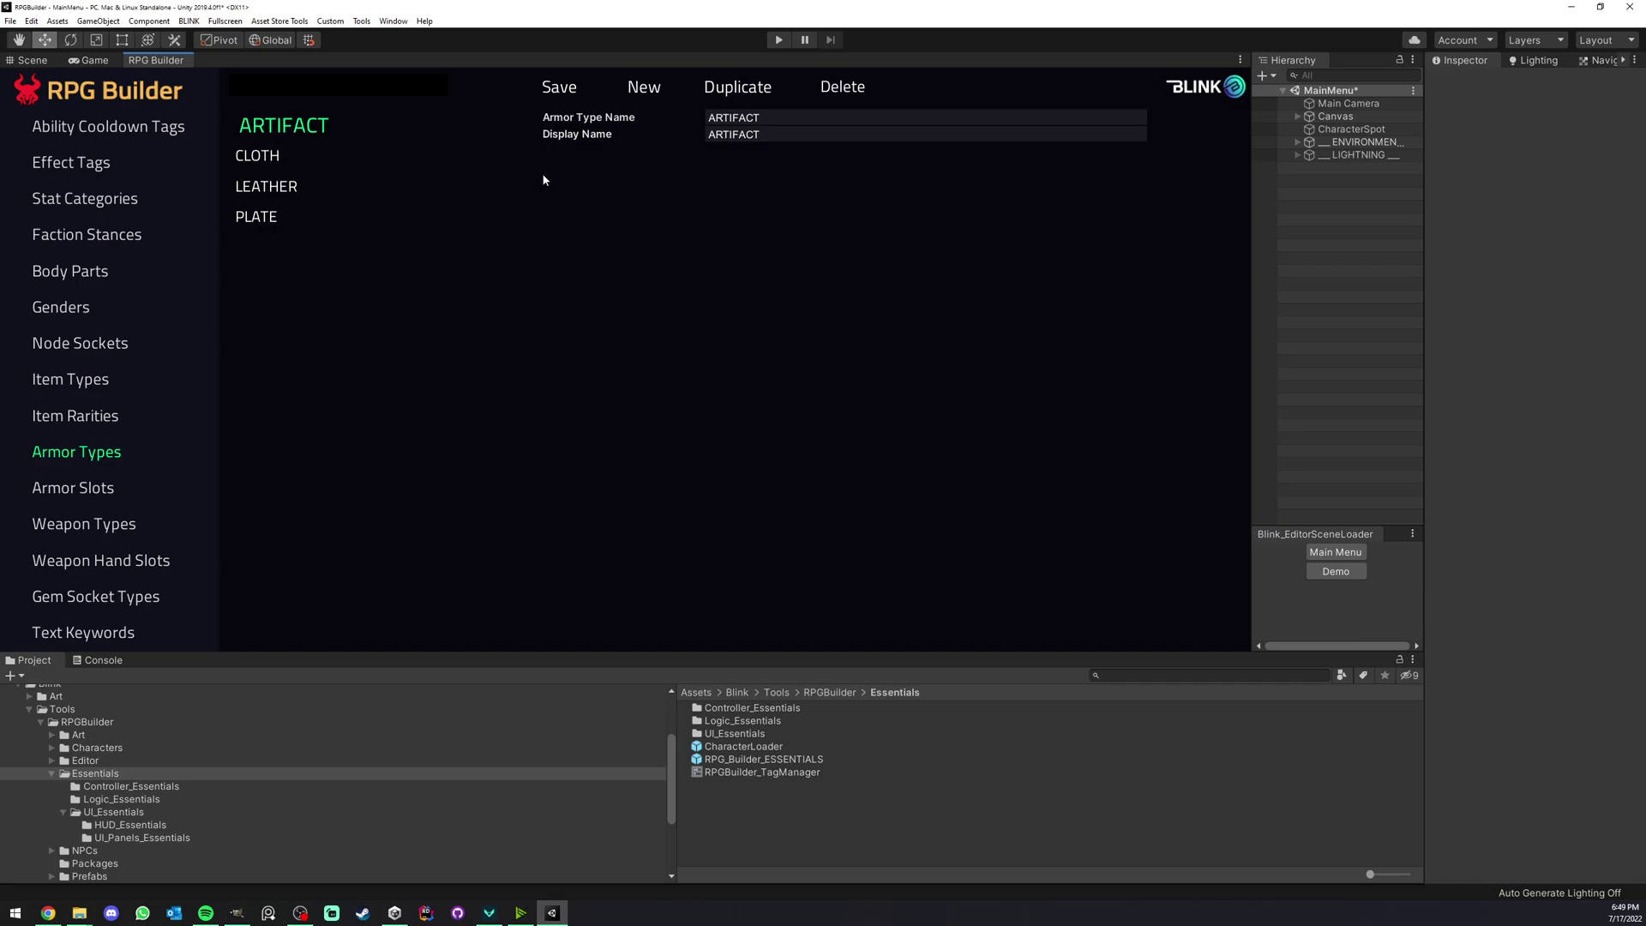
Create and save an armor slot with RUNE as both its name and display name.
left_click(100, 486)
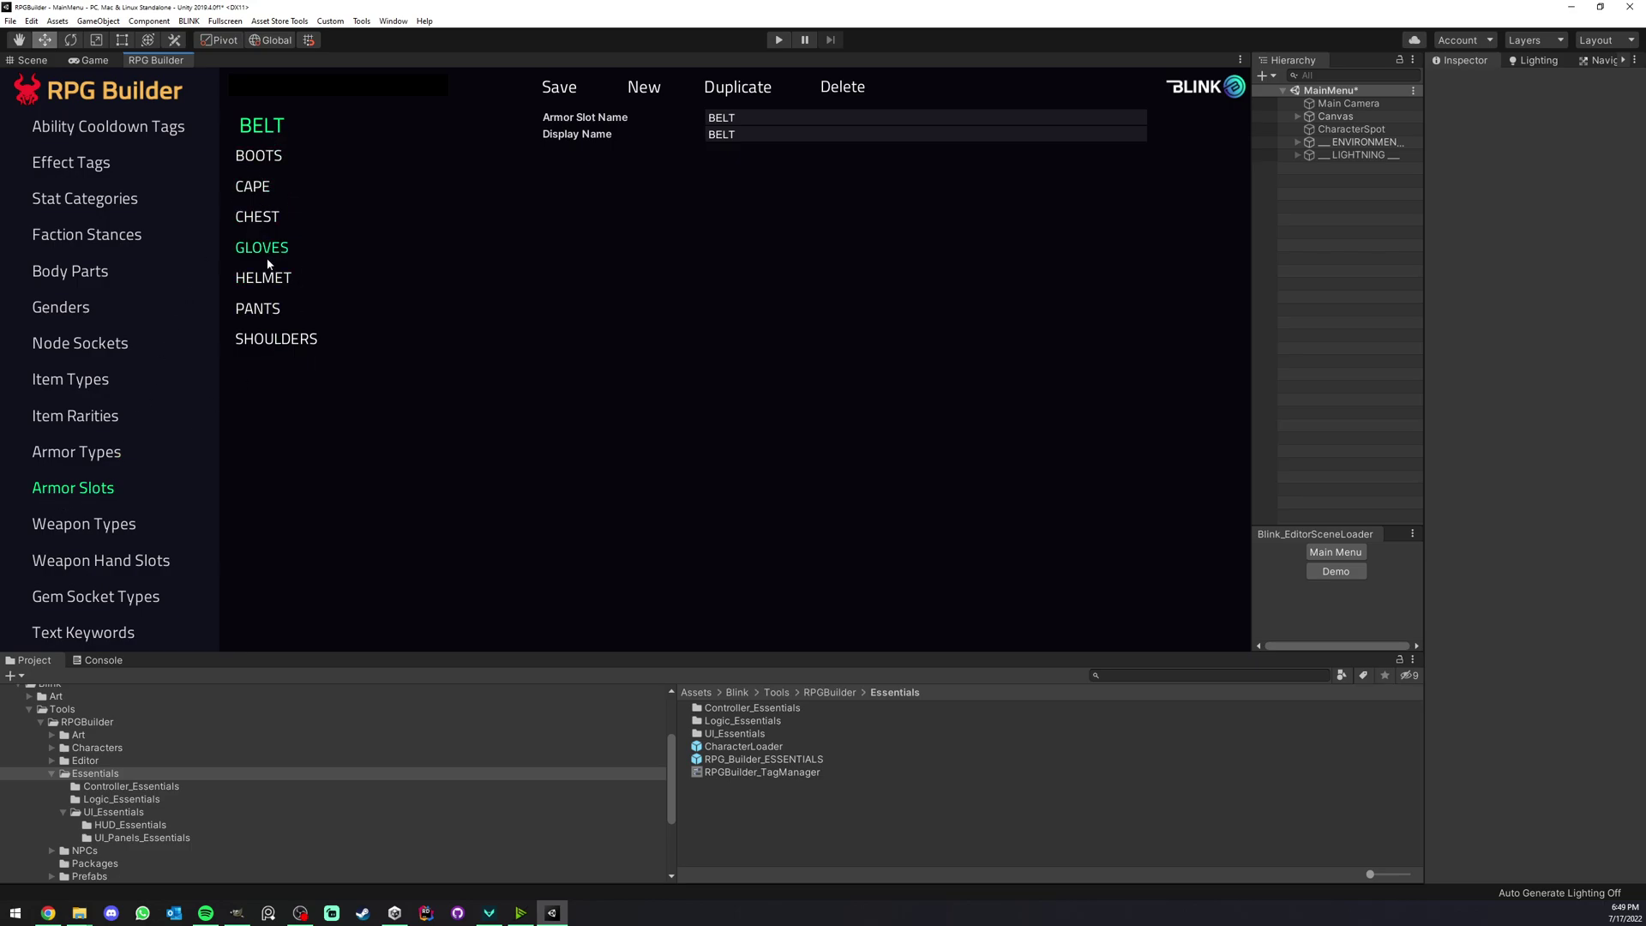
left_click(641, 87)
type("RUNE")
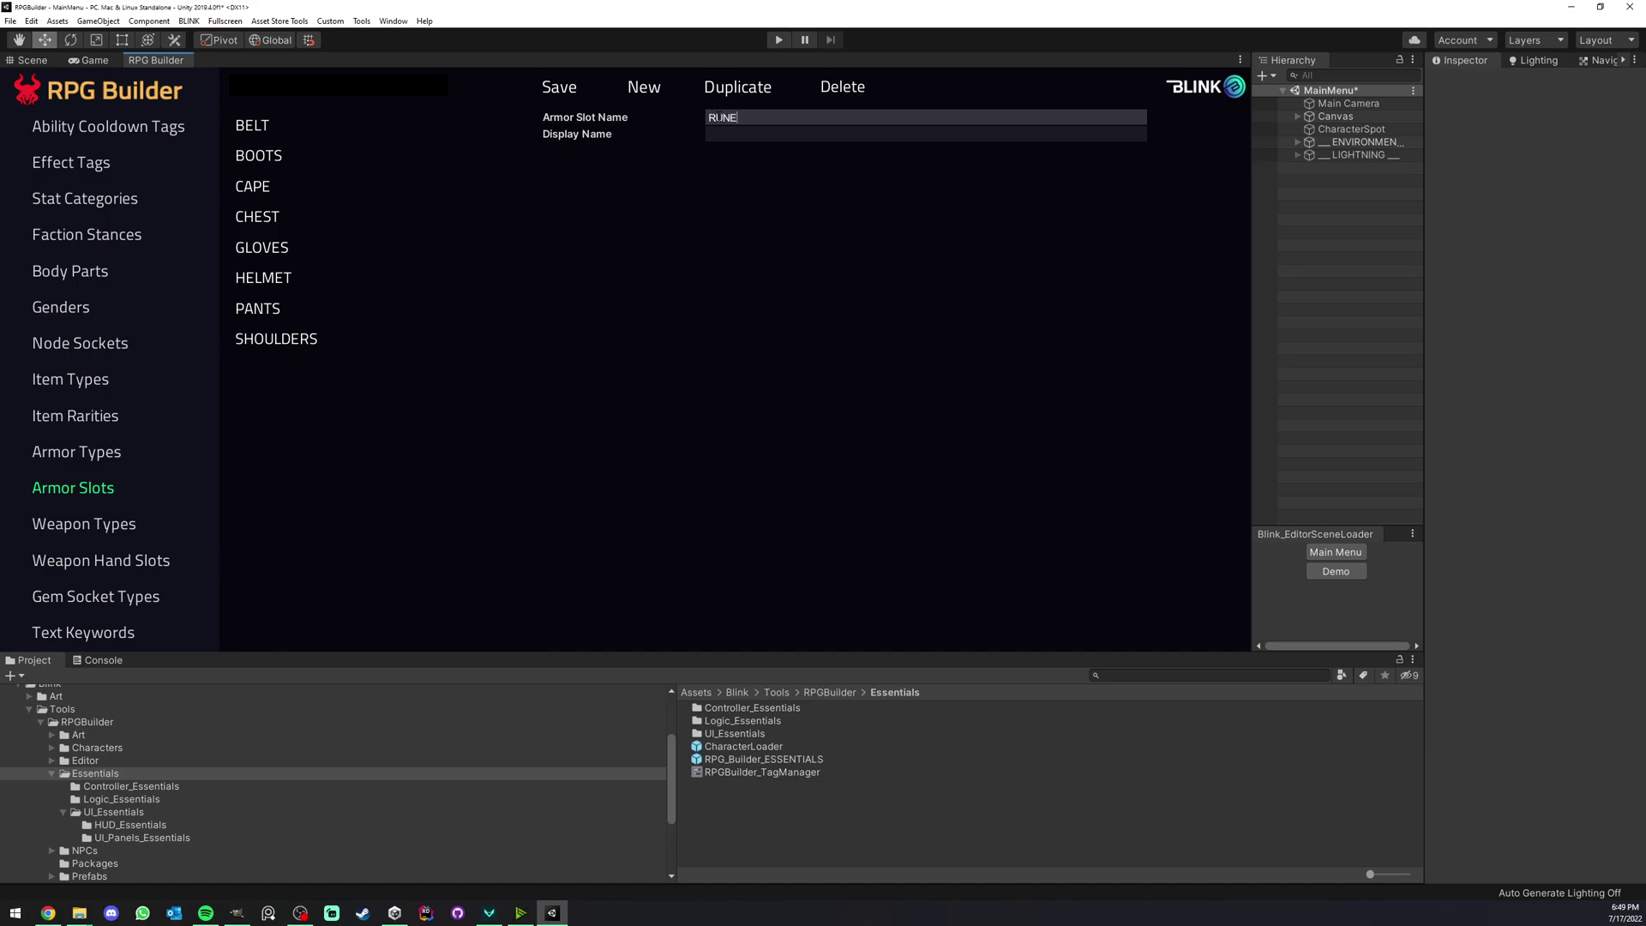
key("Tab")
type("RUNE")
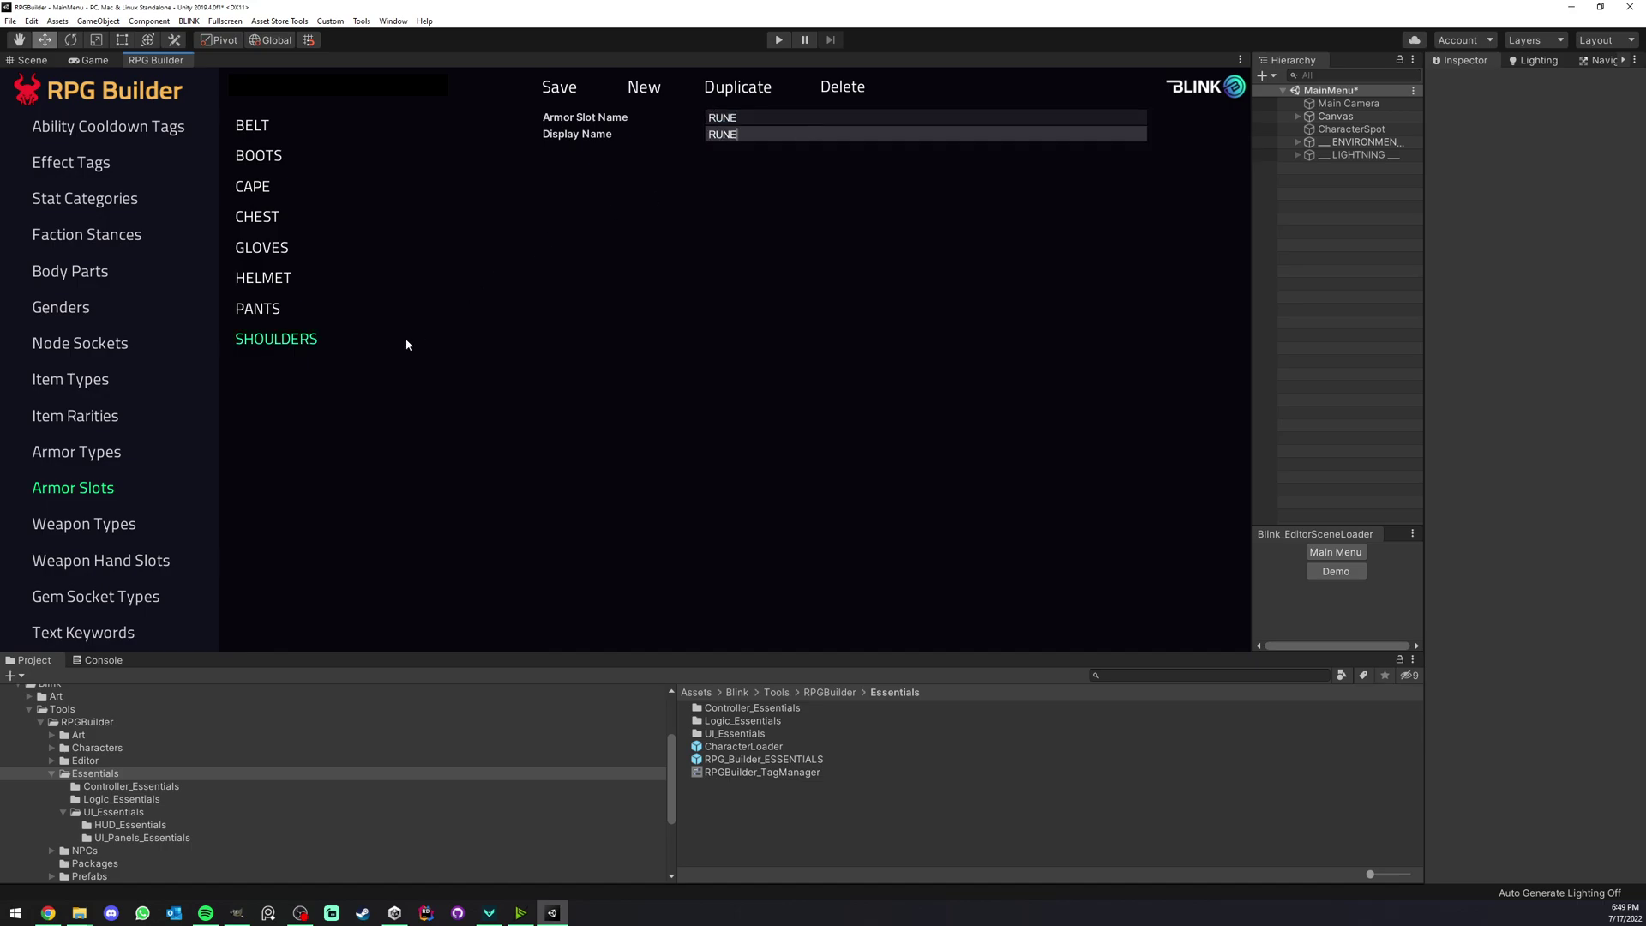
left_click(553, 92)
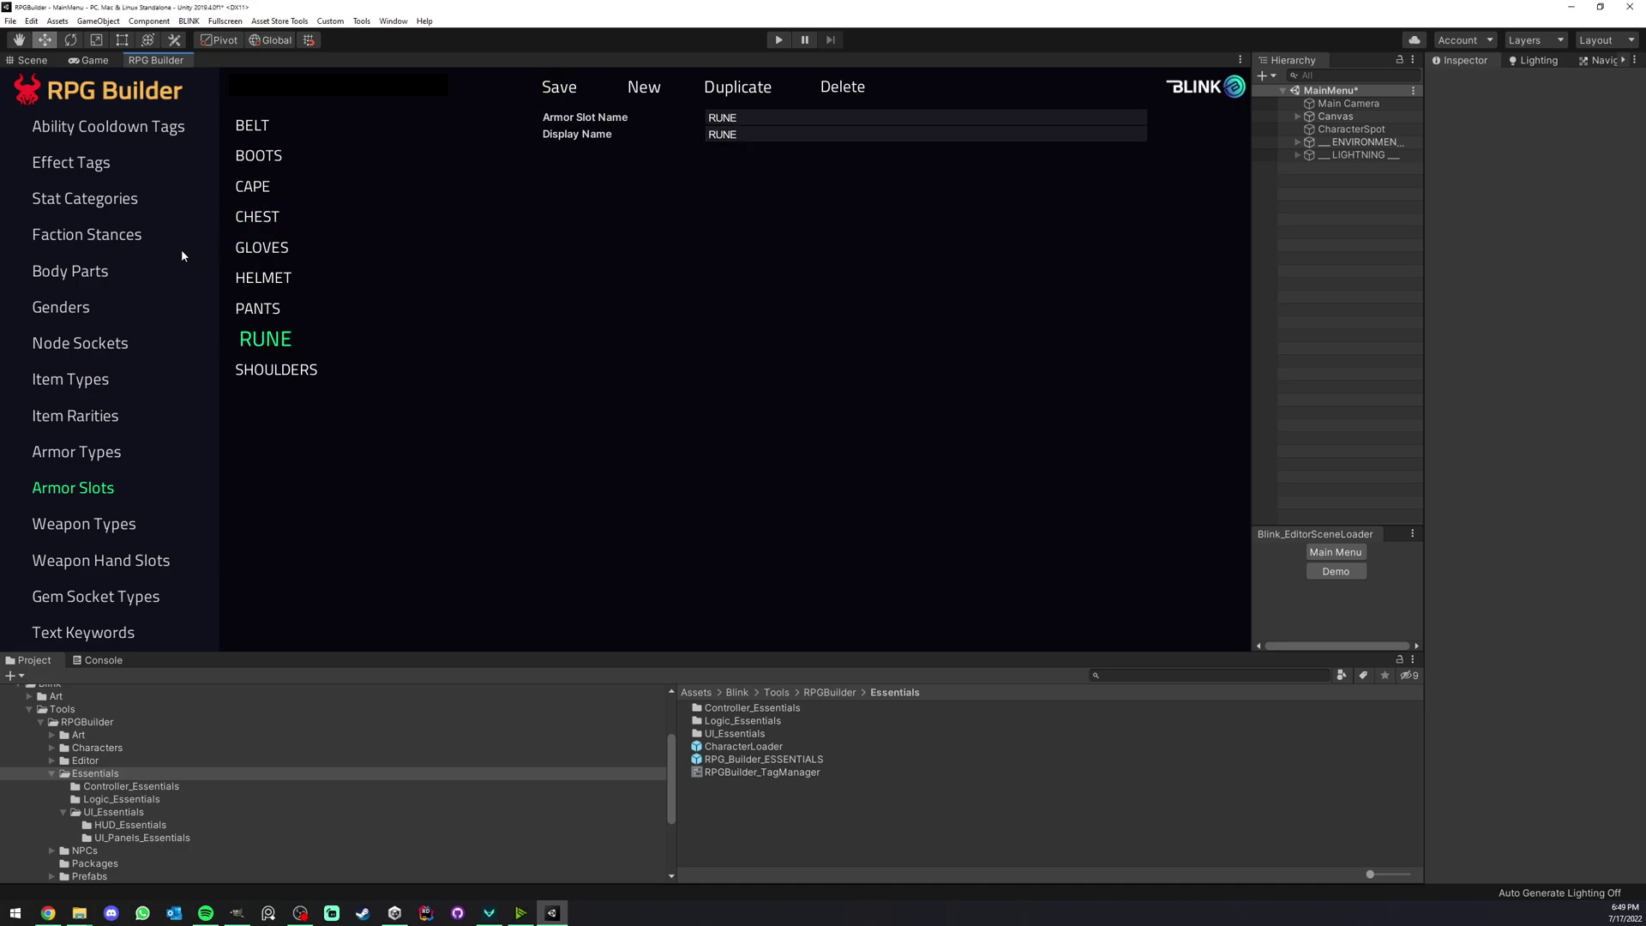
scroll(105, 244, "up", 3)
scroll(104, 243, "up", 3)
Start a new item with armor type ARTIFACT, slot RUNE and Legendary rarity.
left_click(69, 204)
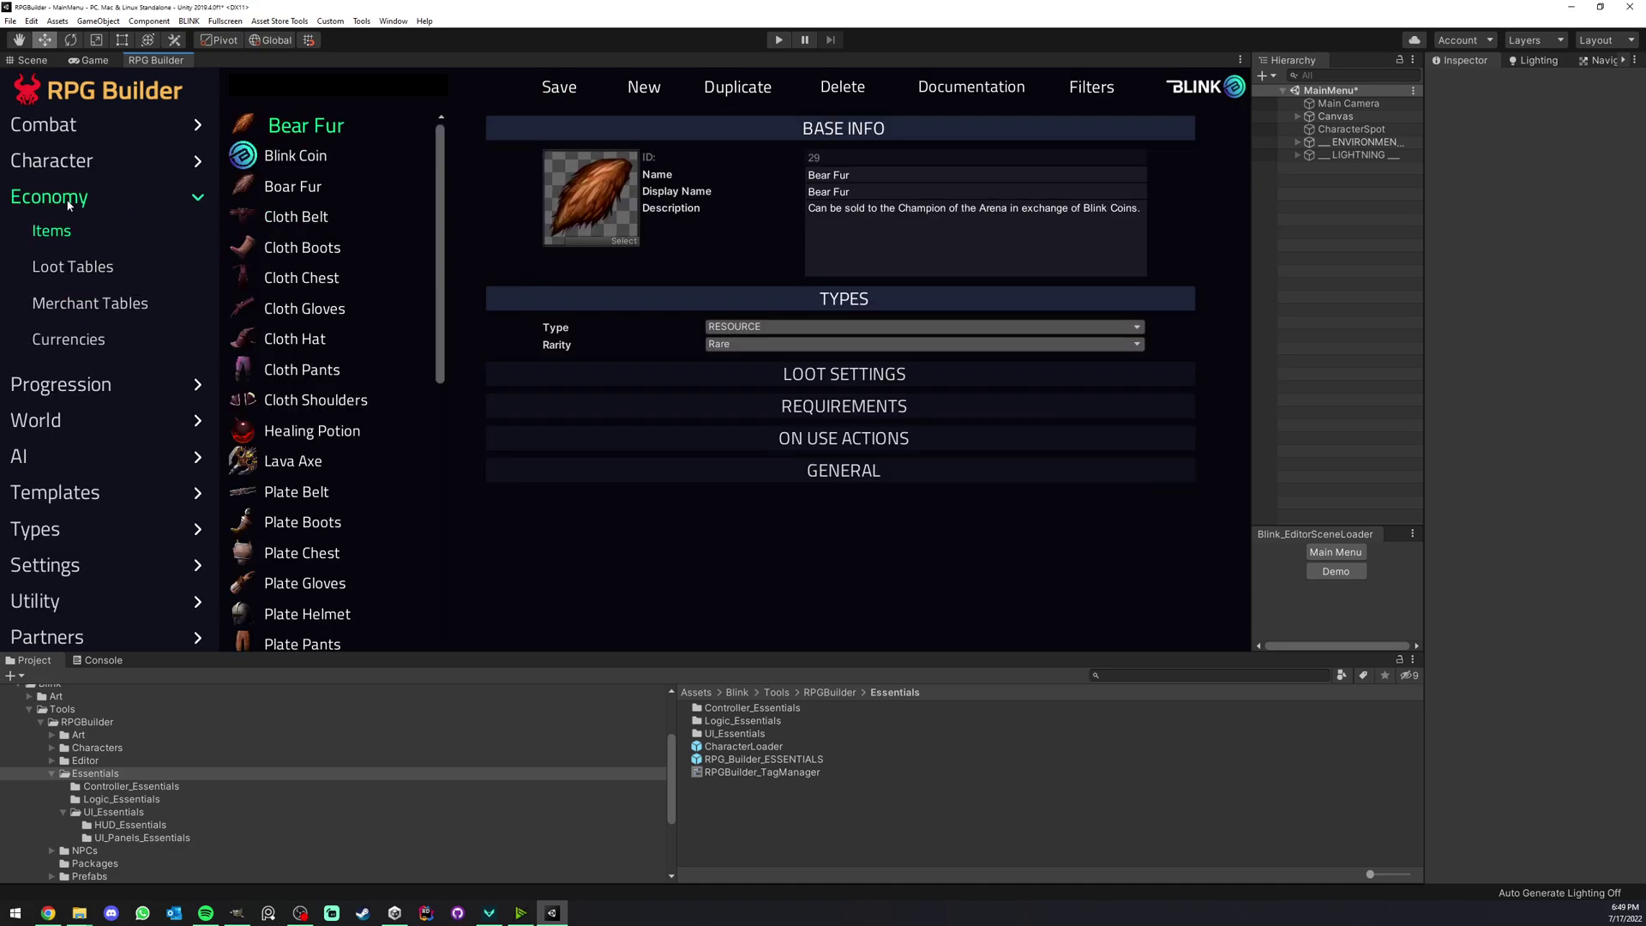
left_click(644, 87)
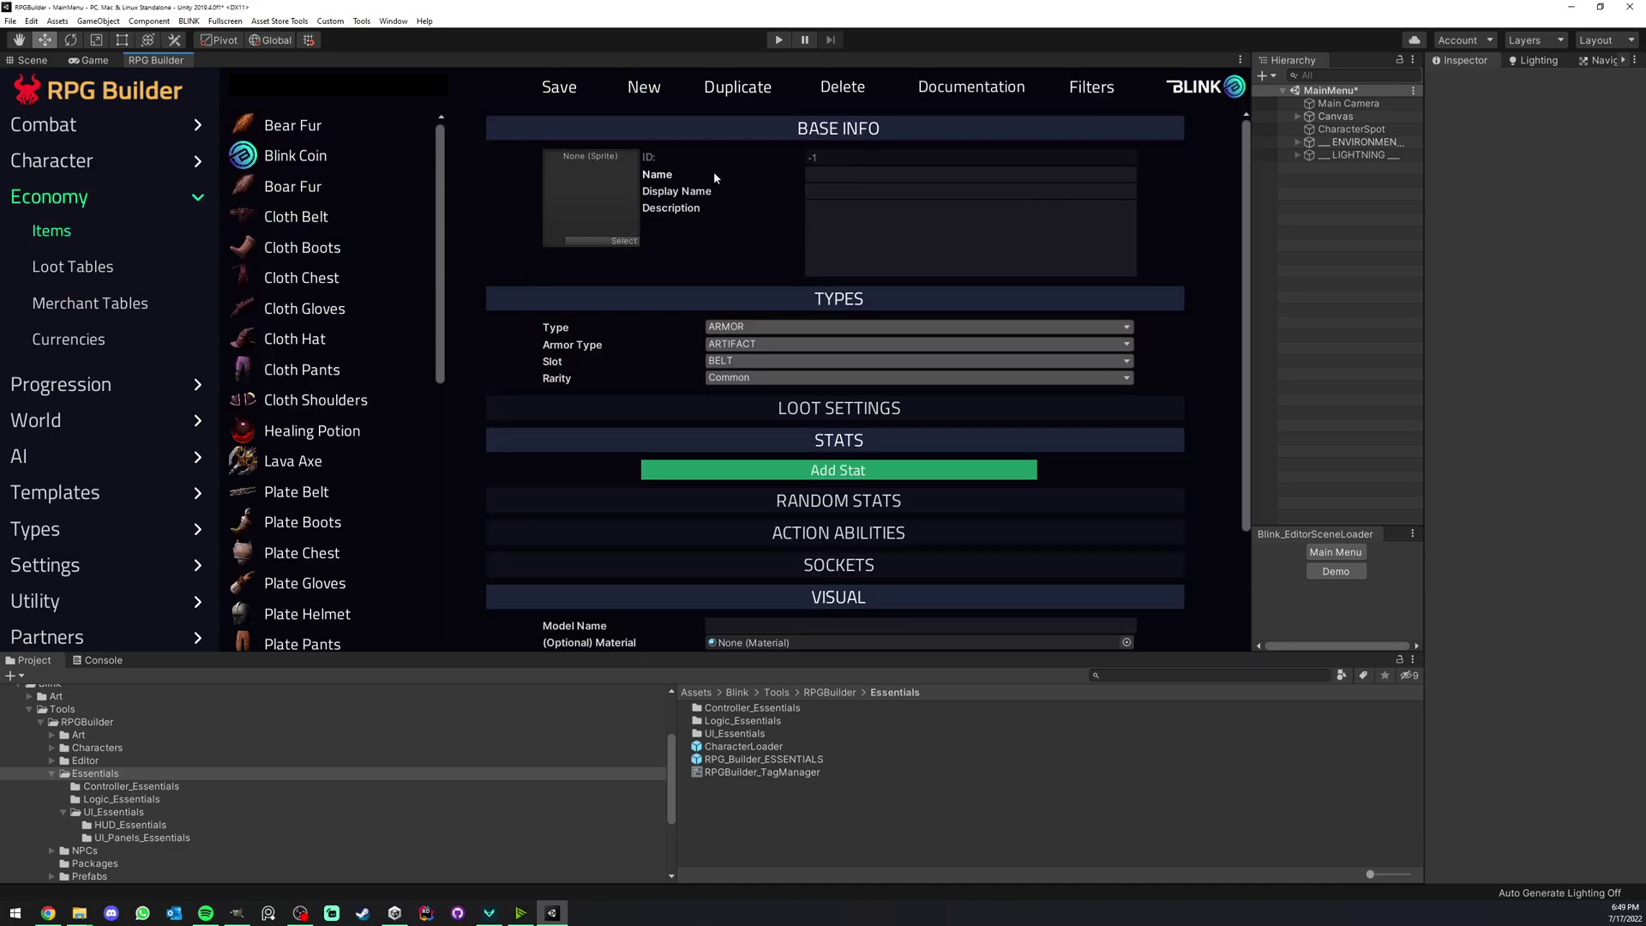
left_click(735, 344)
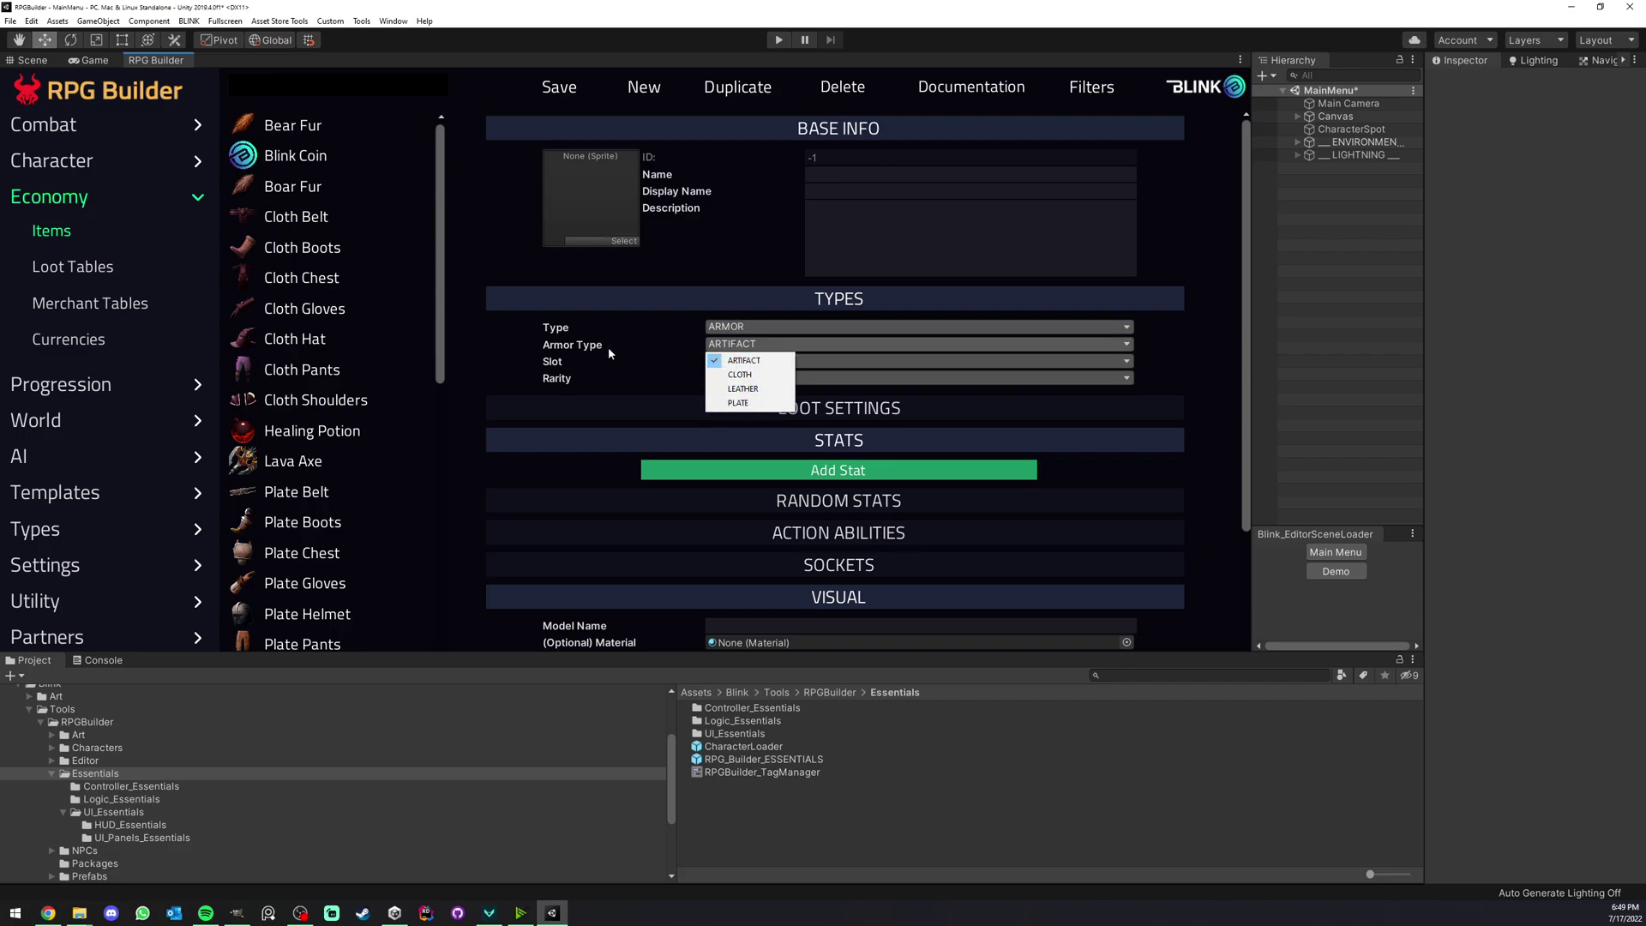
left_click(762, 361)
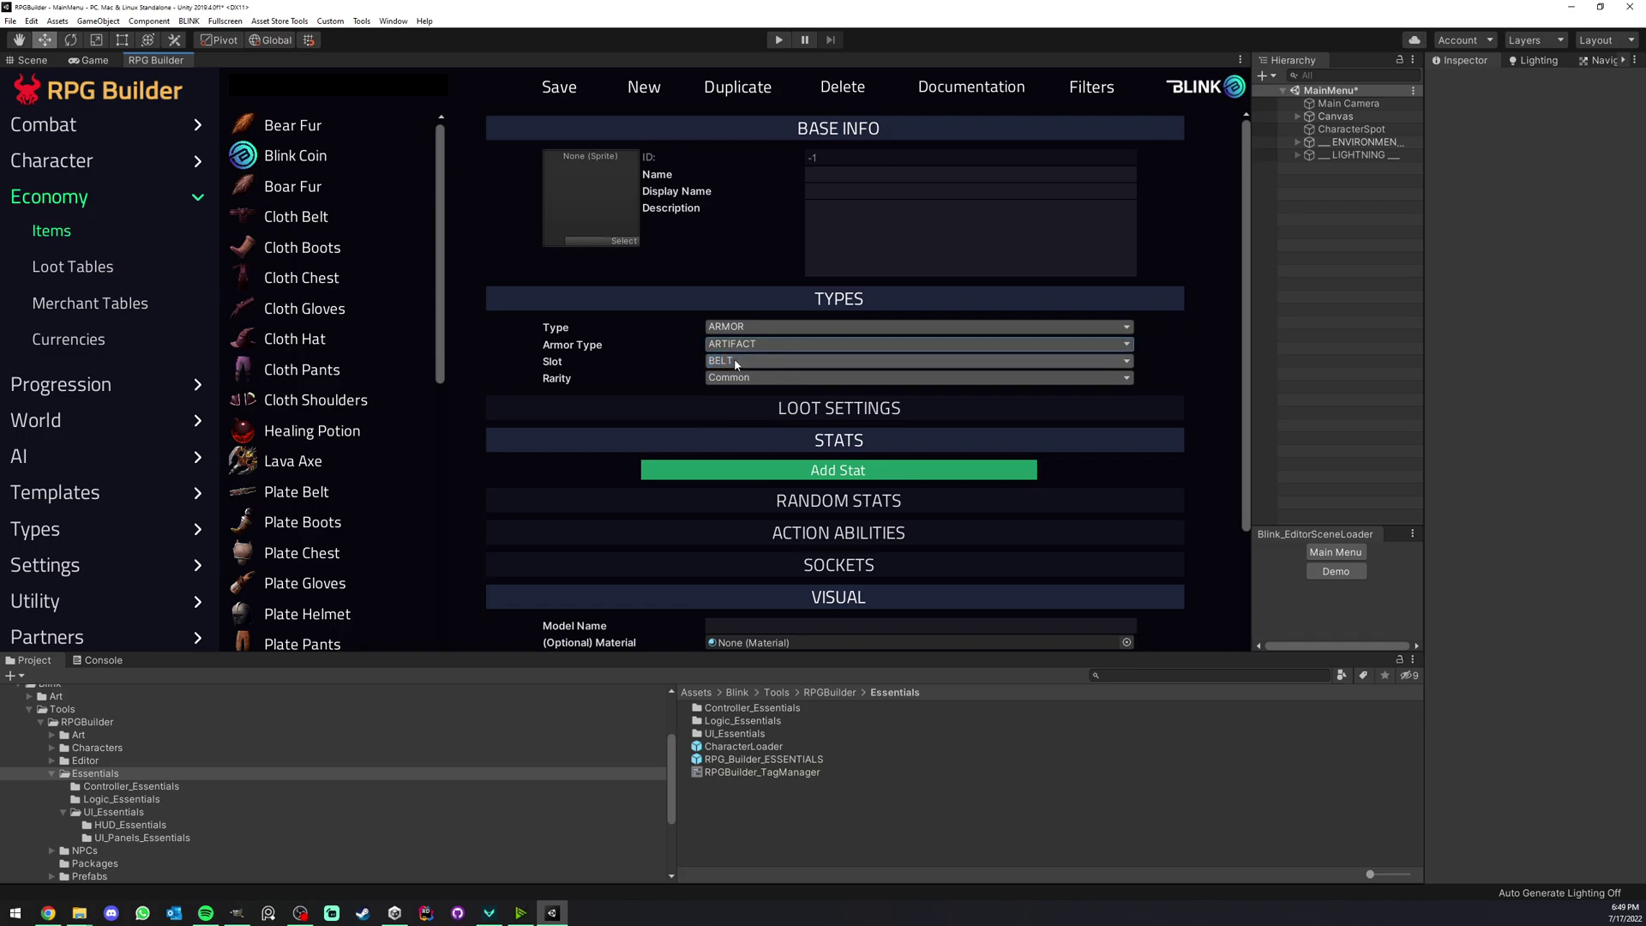
left_click(735, 361)
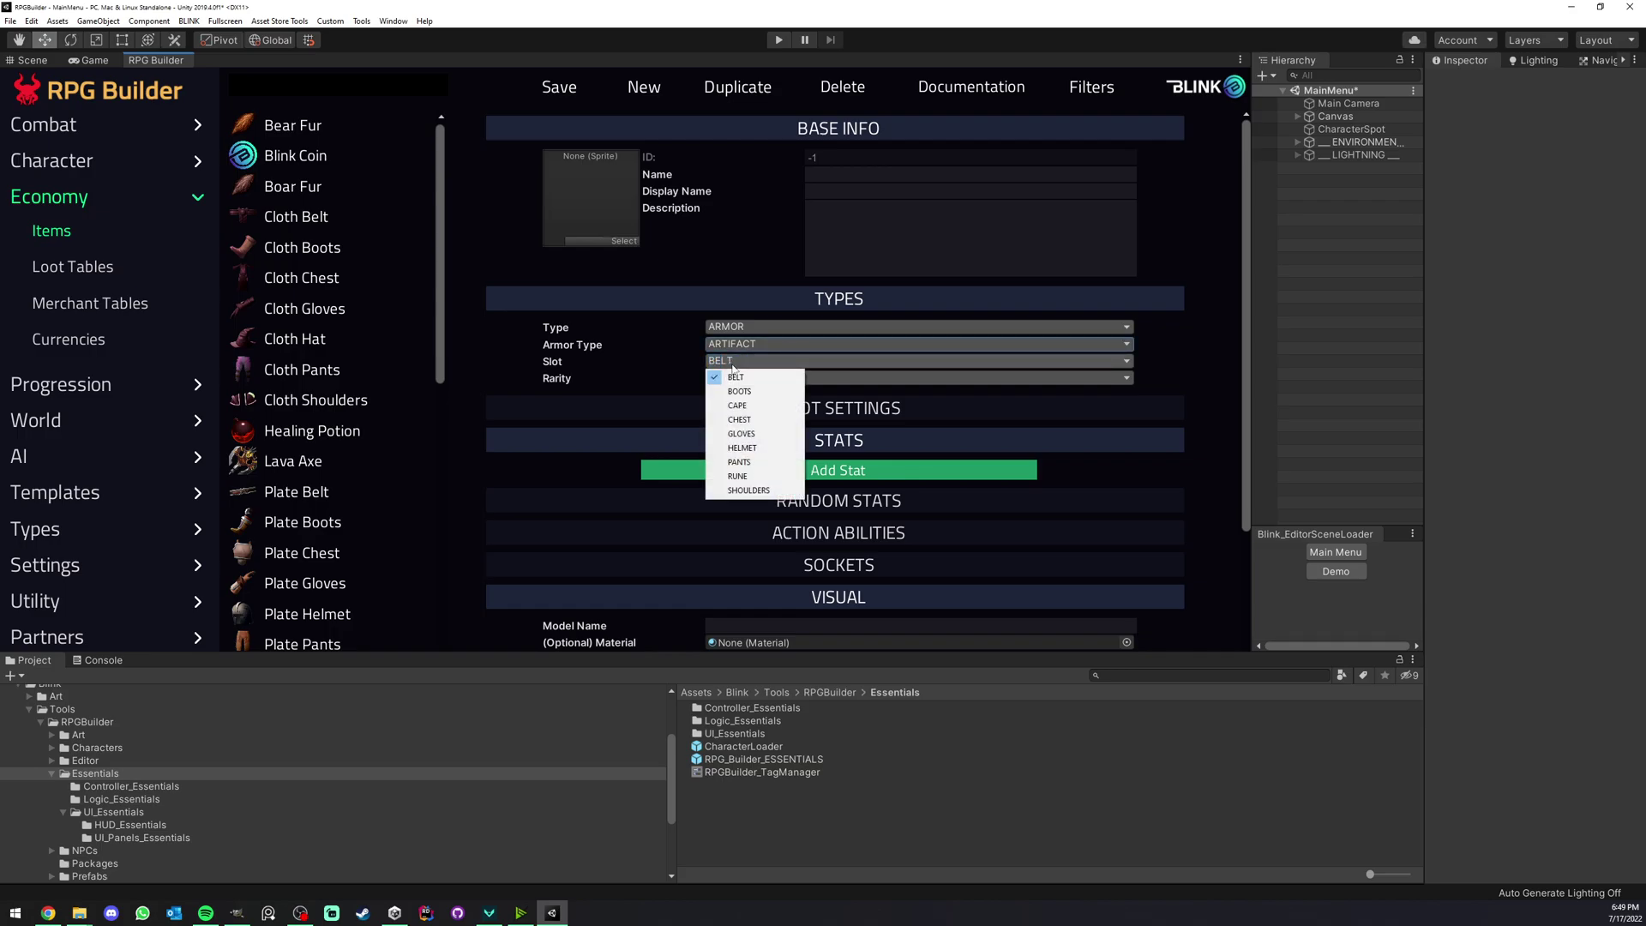
left_click(737, 476)
left_click(749, 378)
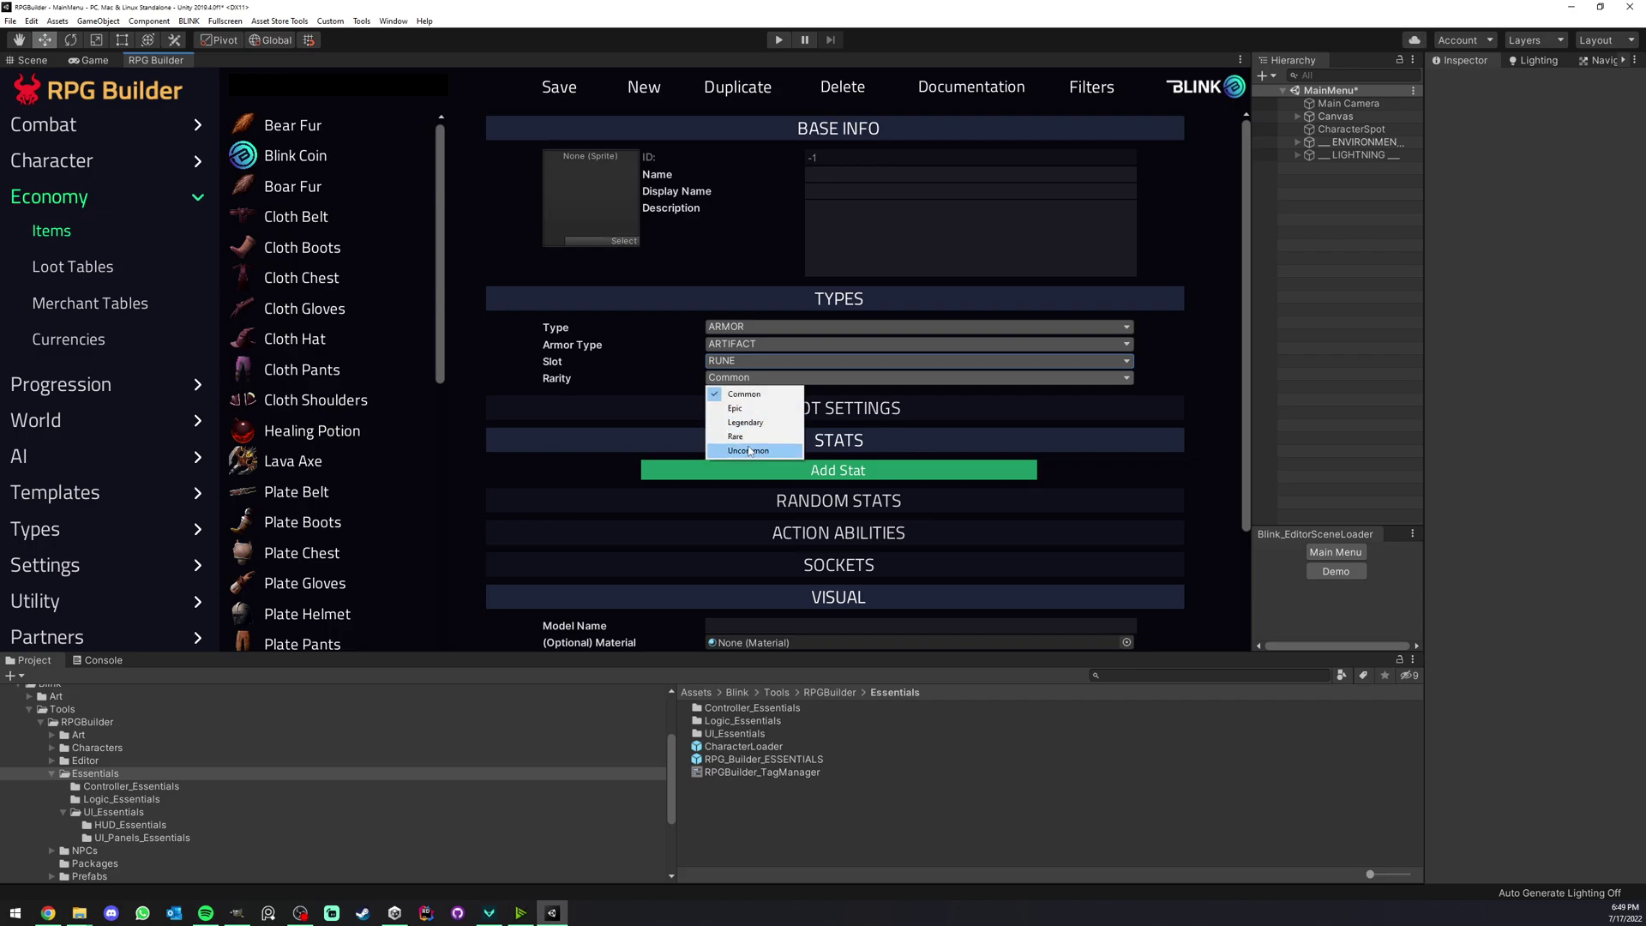
left_click(745, 422)
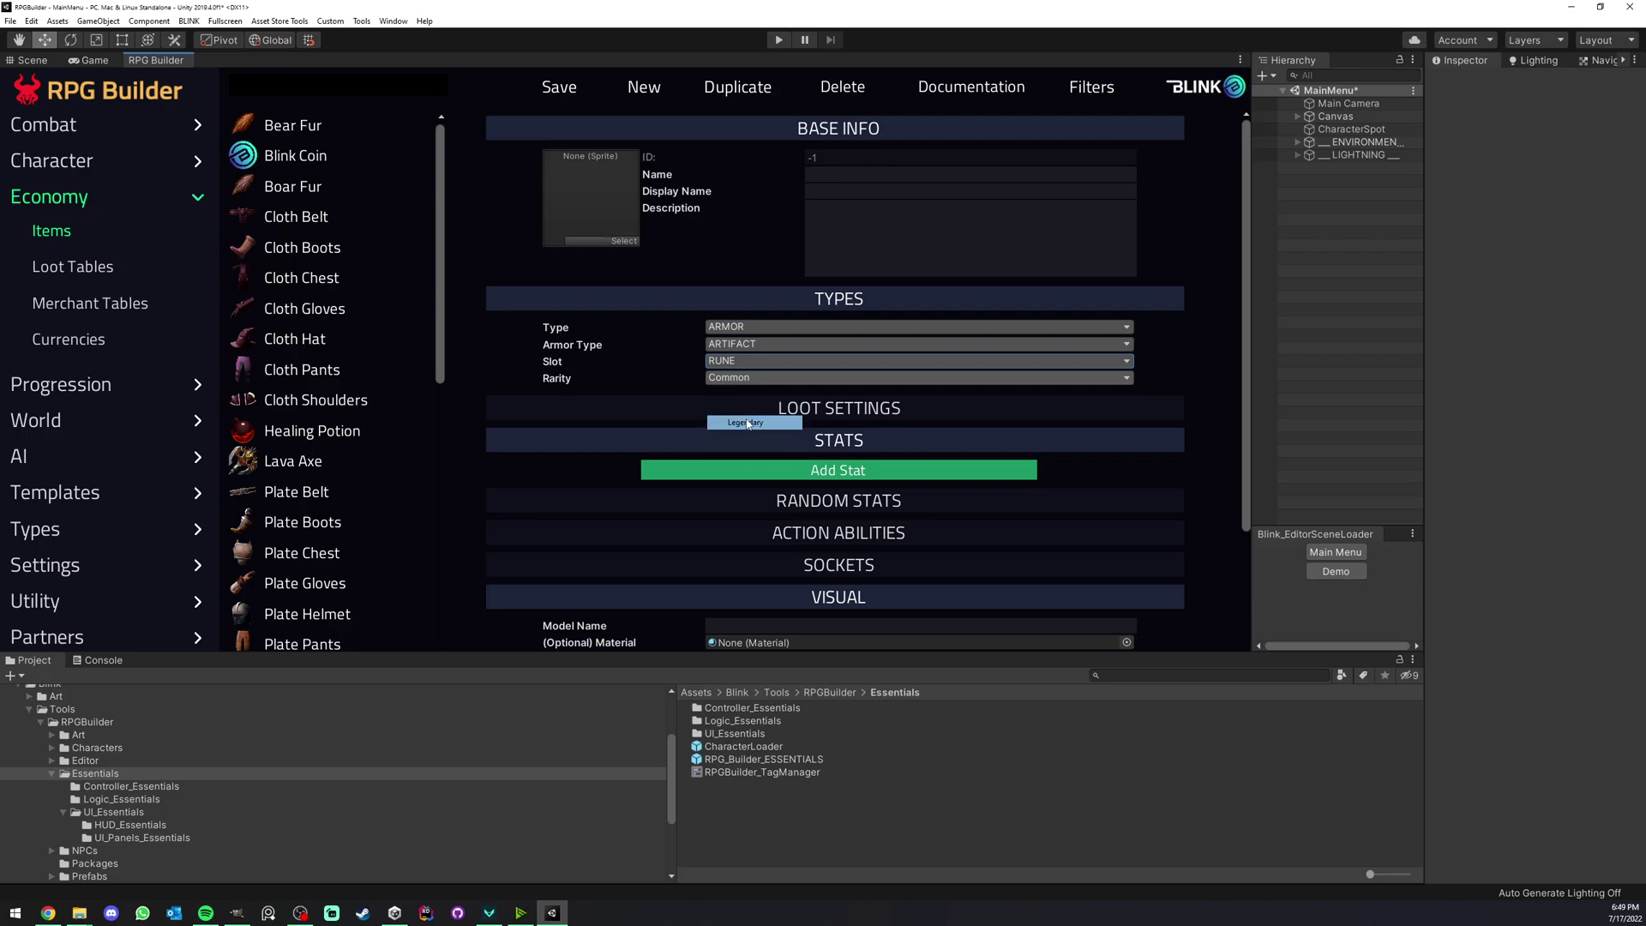
Give the item the Rune6 sprite icon and name it Fire Rune, with matching display name.
left_click(631, 247)
type("RUN")
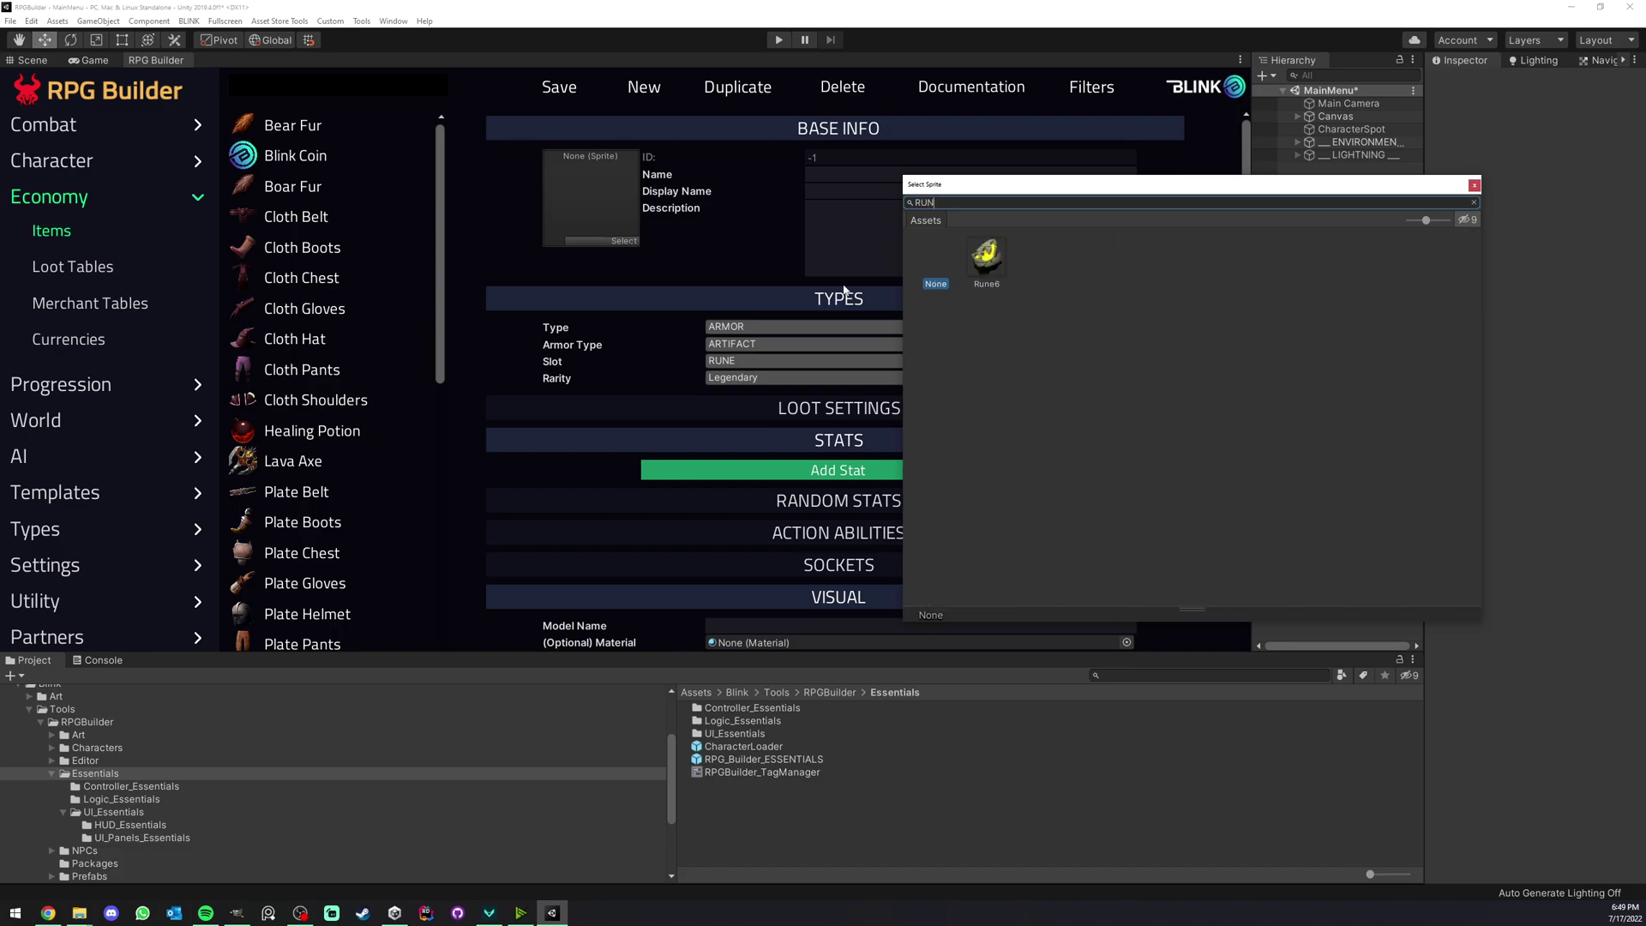
left_click(987, 257)
double_click(992, 268)
left_click(862, 172)
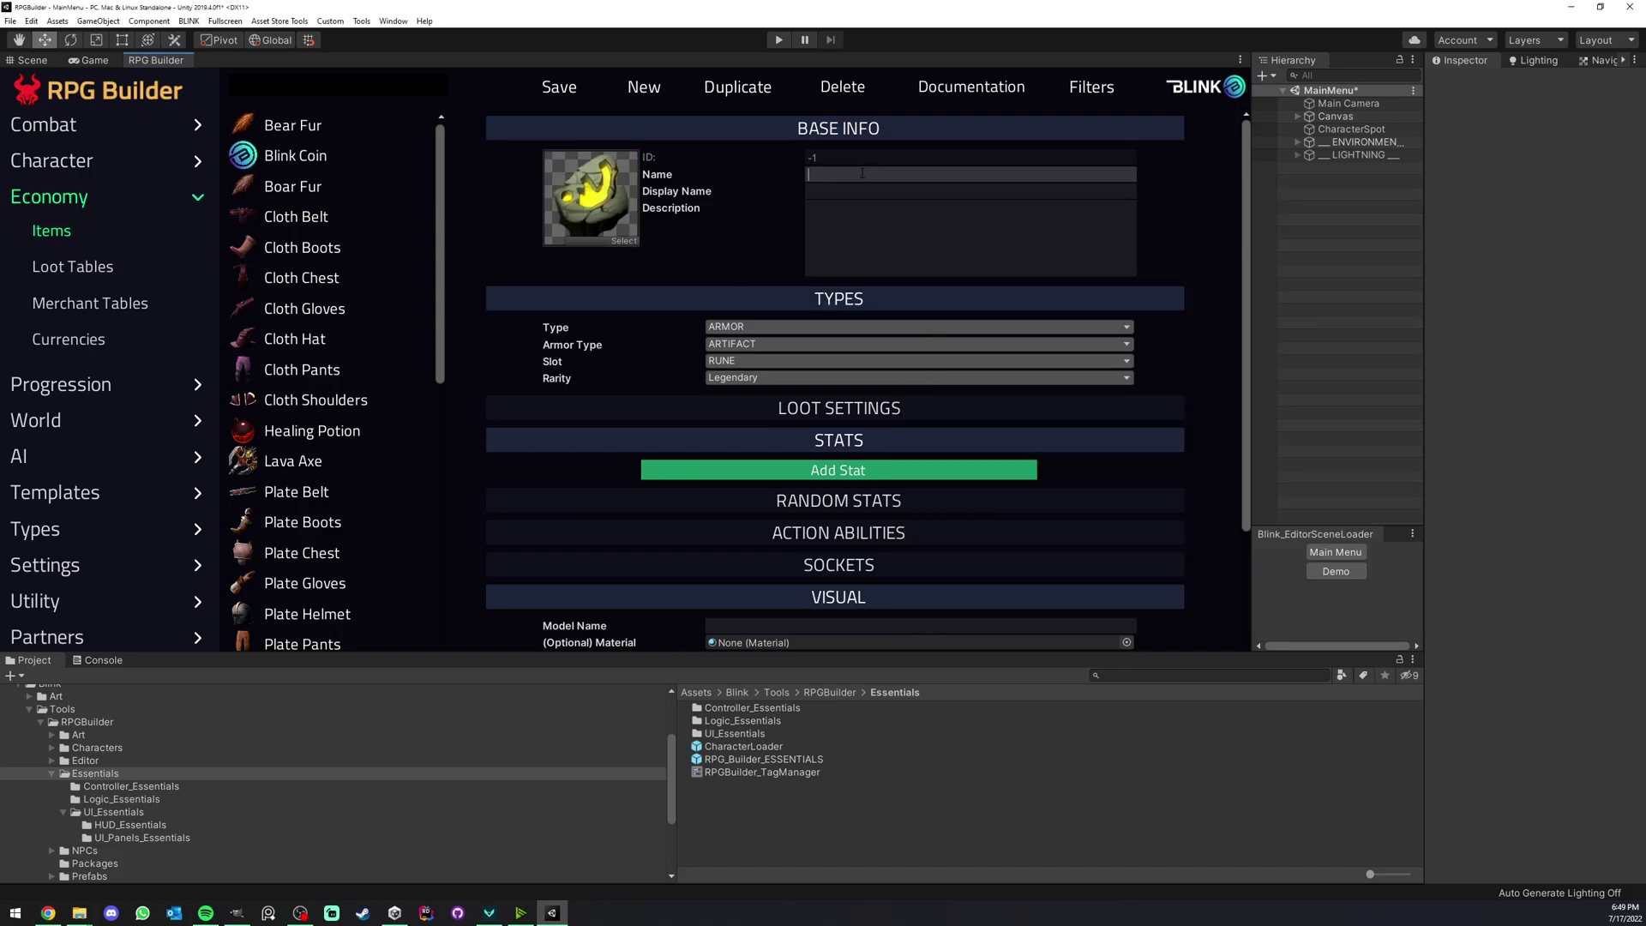
type("Fire Rune")
key("Return")
key("ctrl+c")
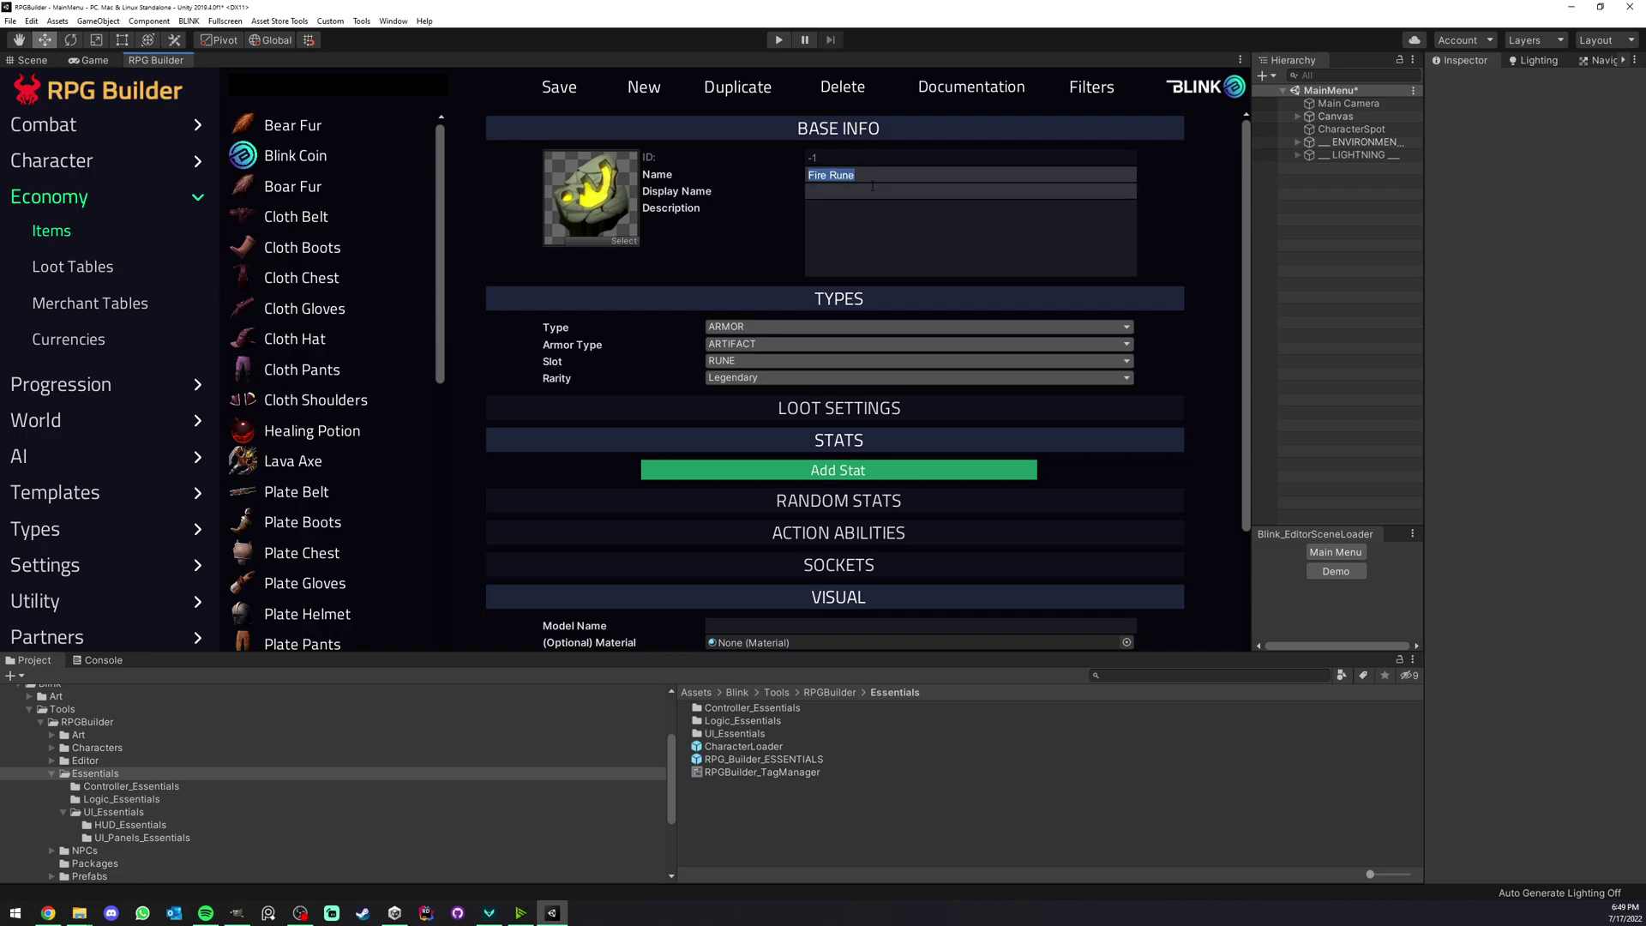
left_click(872, 189)
key("ctrl+v")
Add a Chance to apply Burn stat with an amount of 20.
left_click(837, 470)
scroll(837, 470, "down", 3)
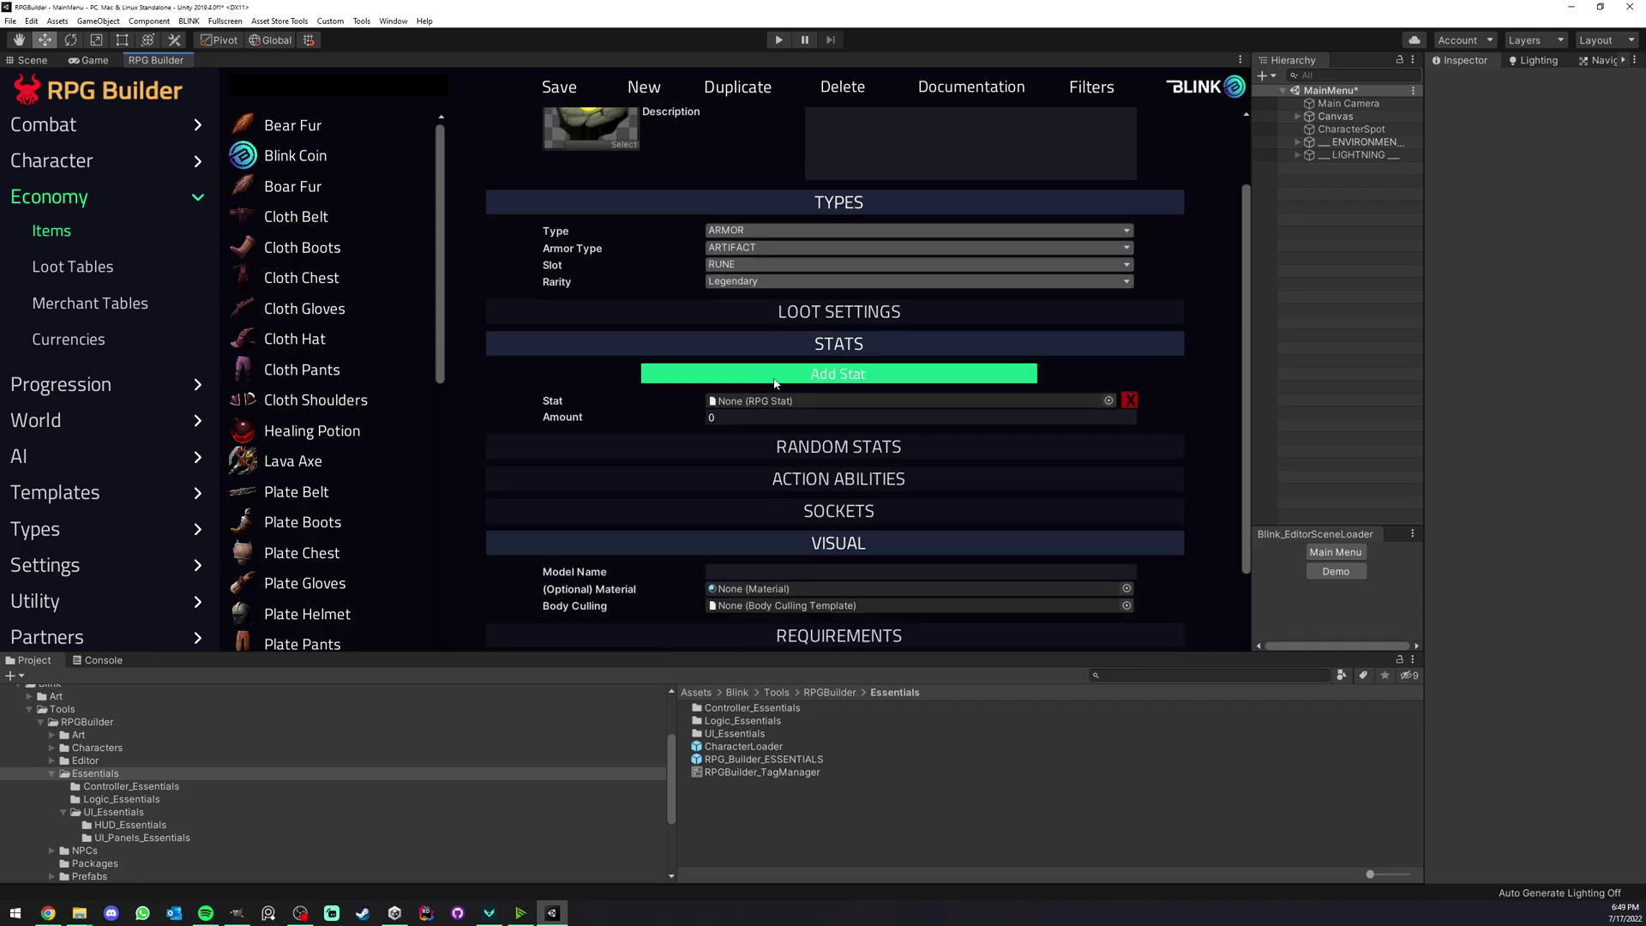
left_click(1109, 304)
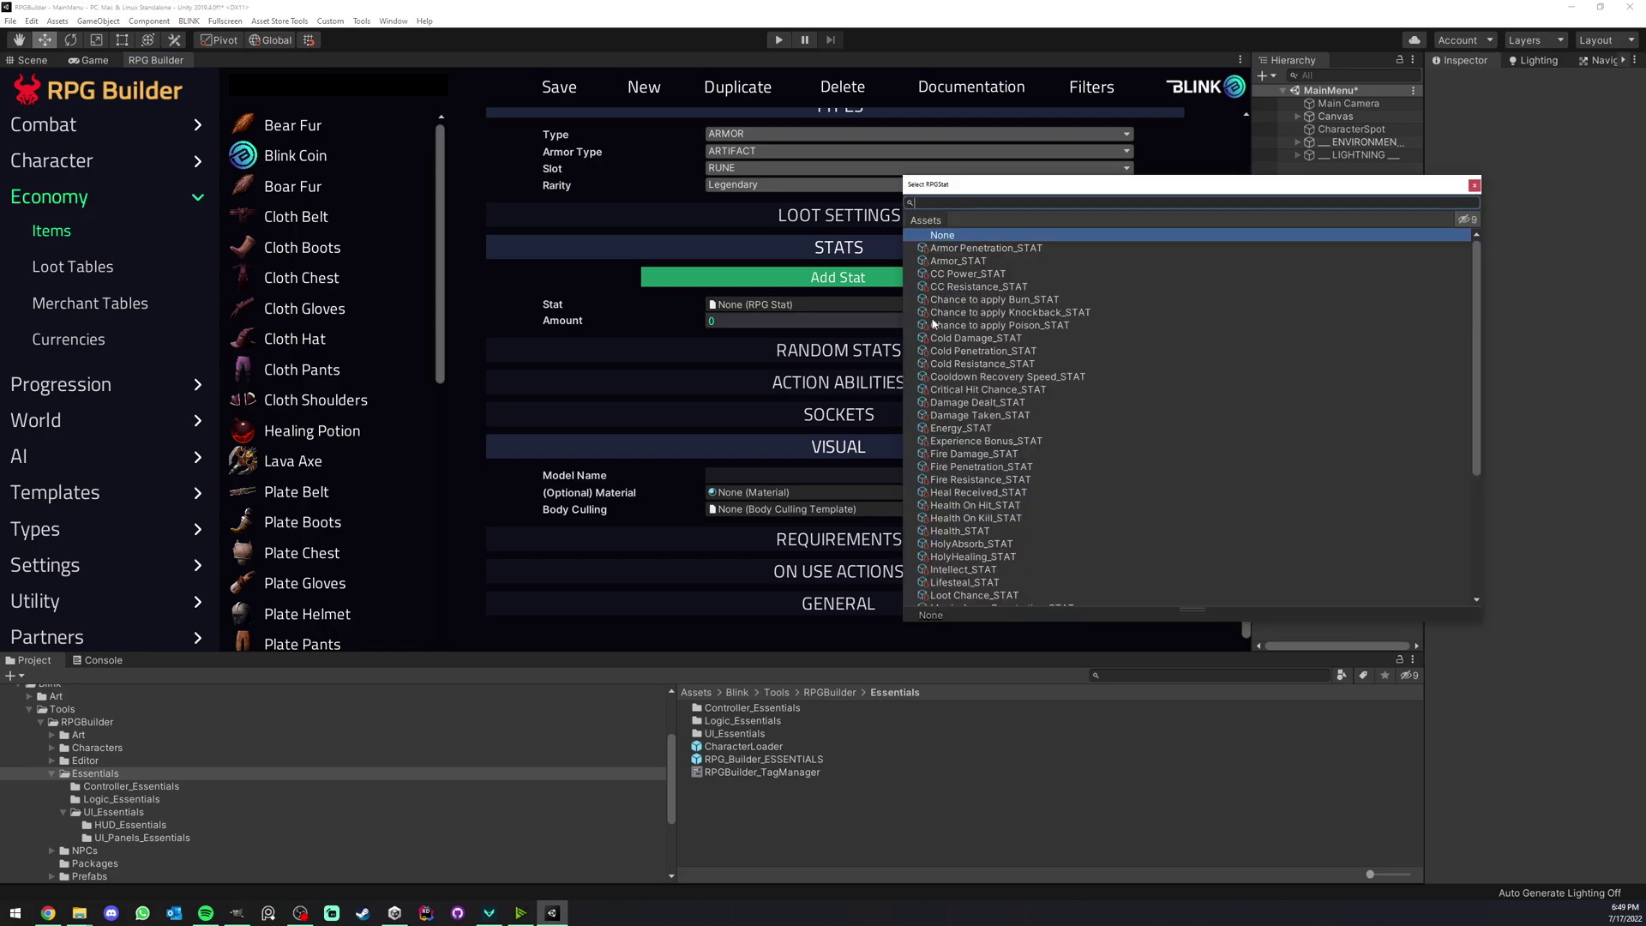
type("cha")
double_click(1029, 249)
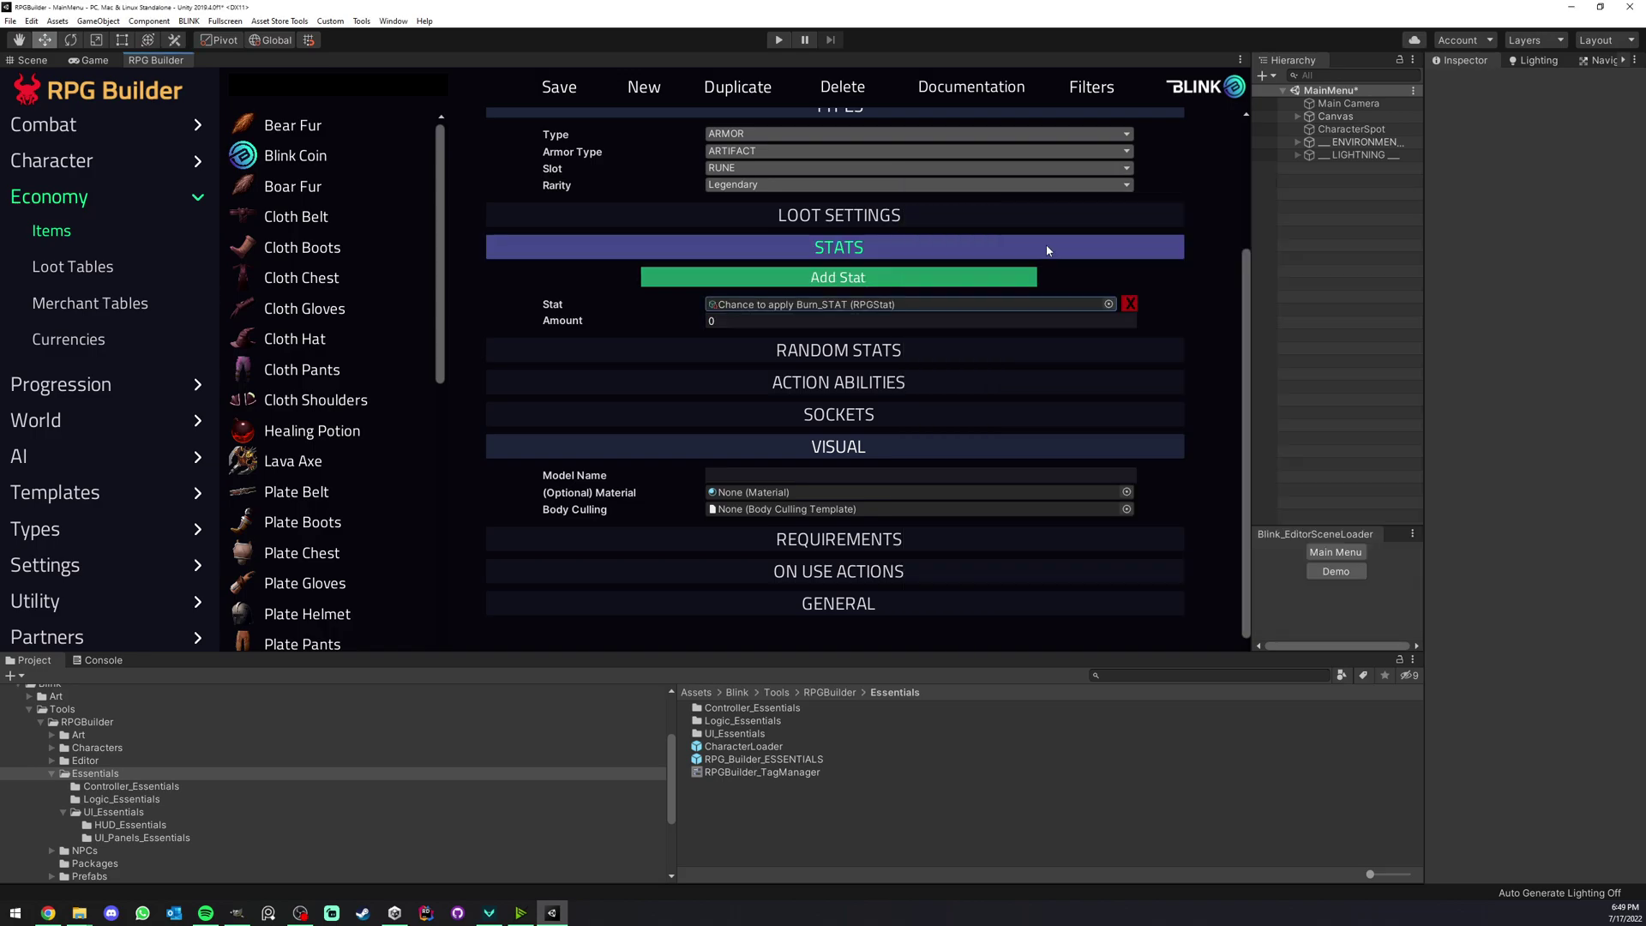
left_click(763, 318)
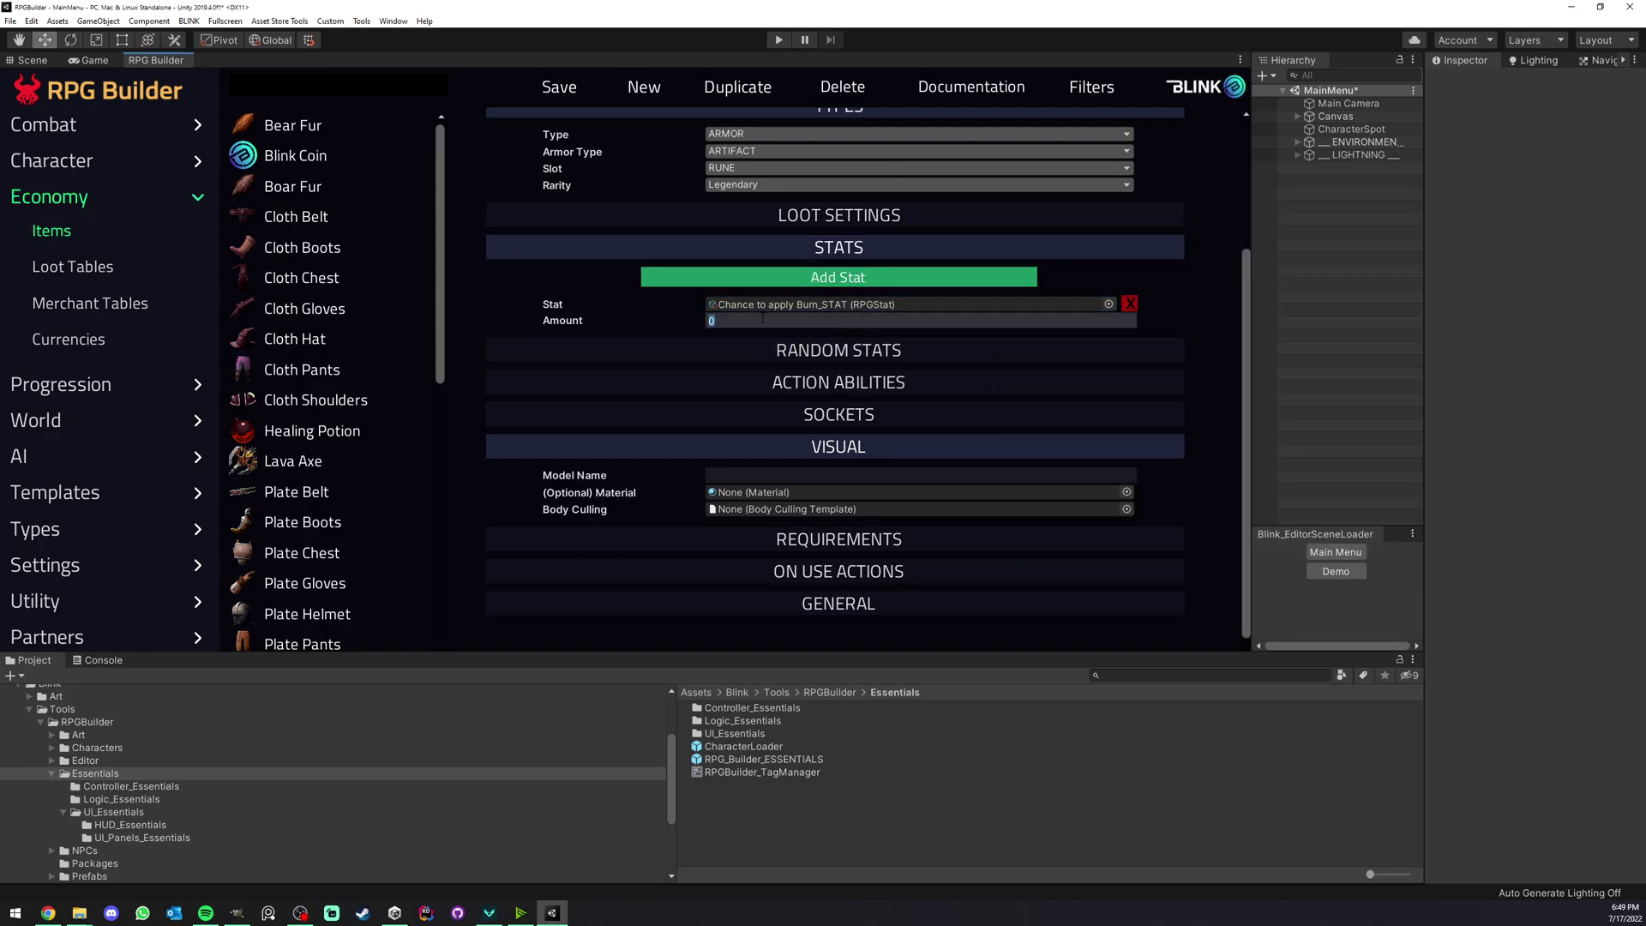
type("20")
Add a Fire Penetration stat of 15 and save the Fire Rune item.
left_click(857, 277)
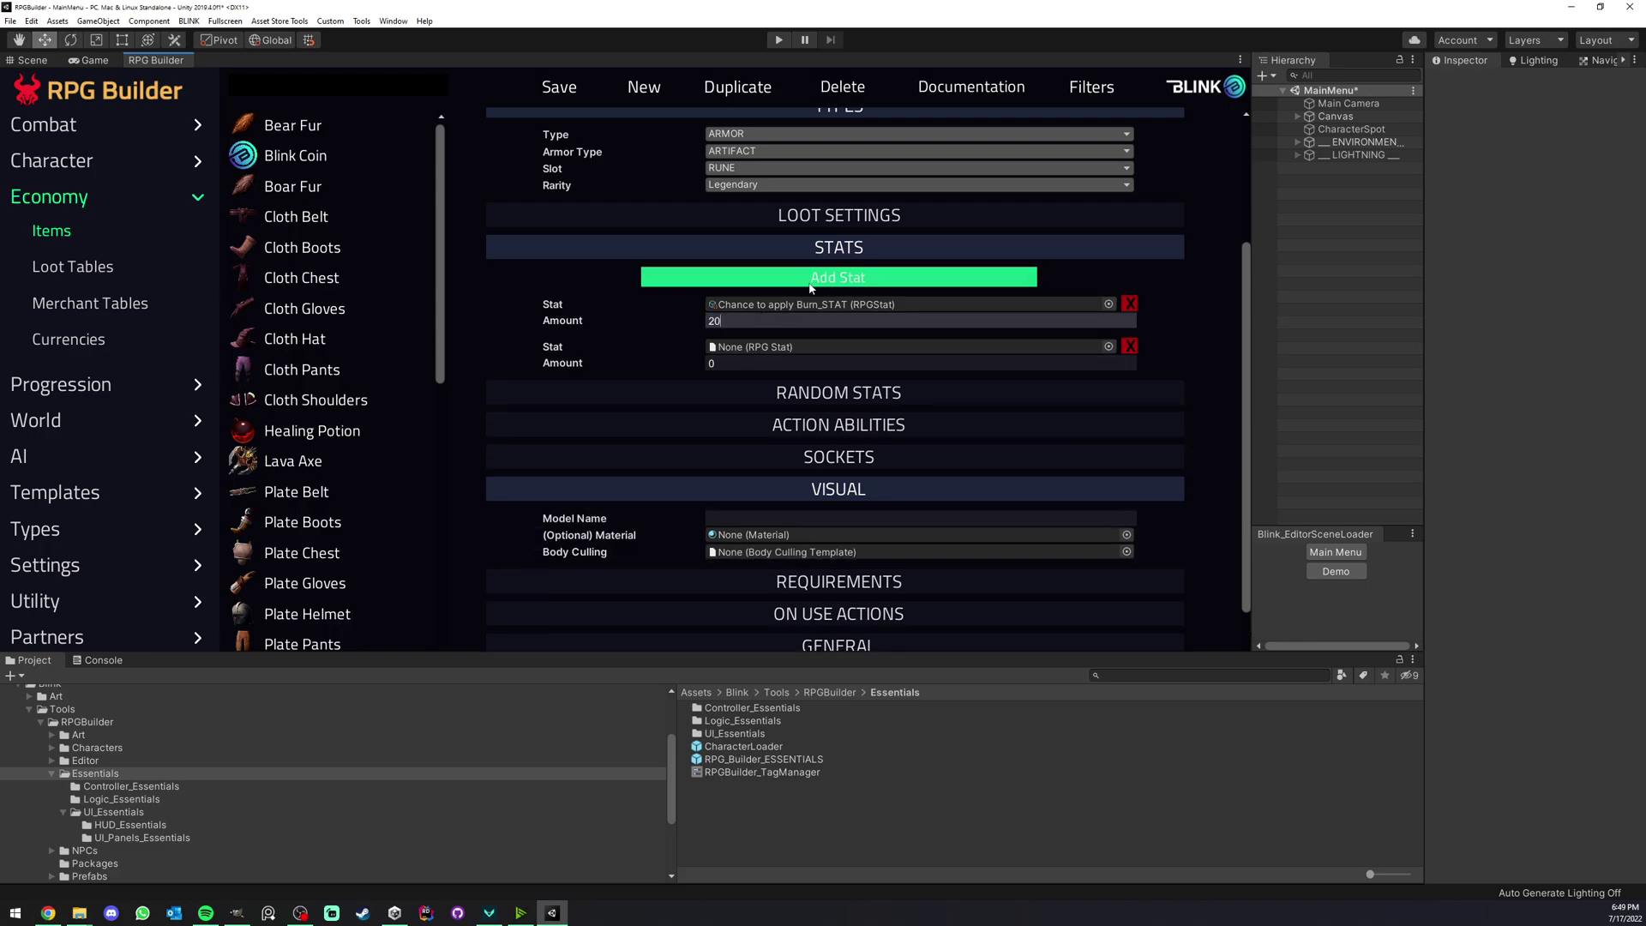
left_click(1107, 347)
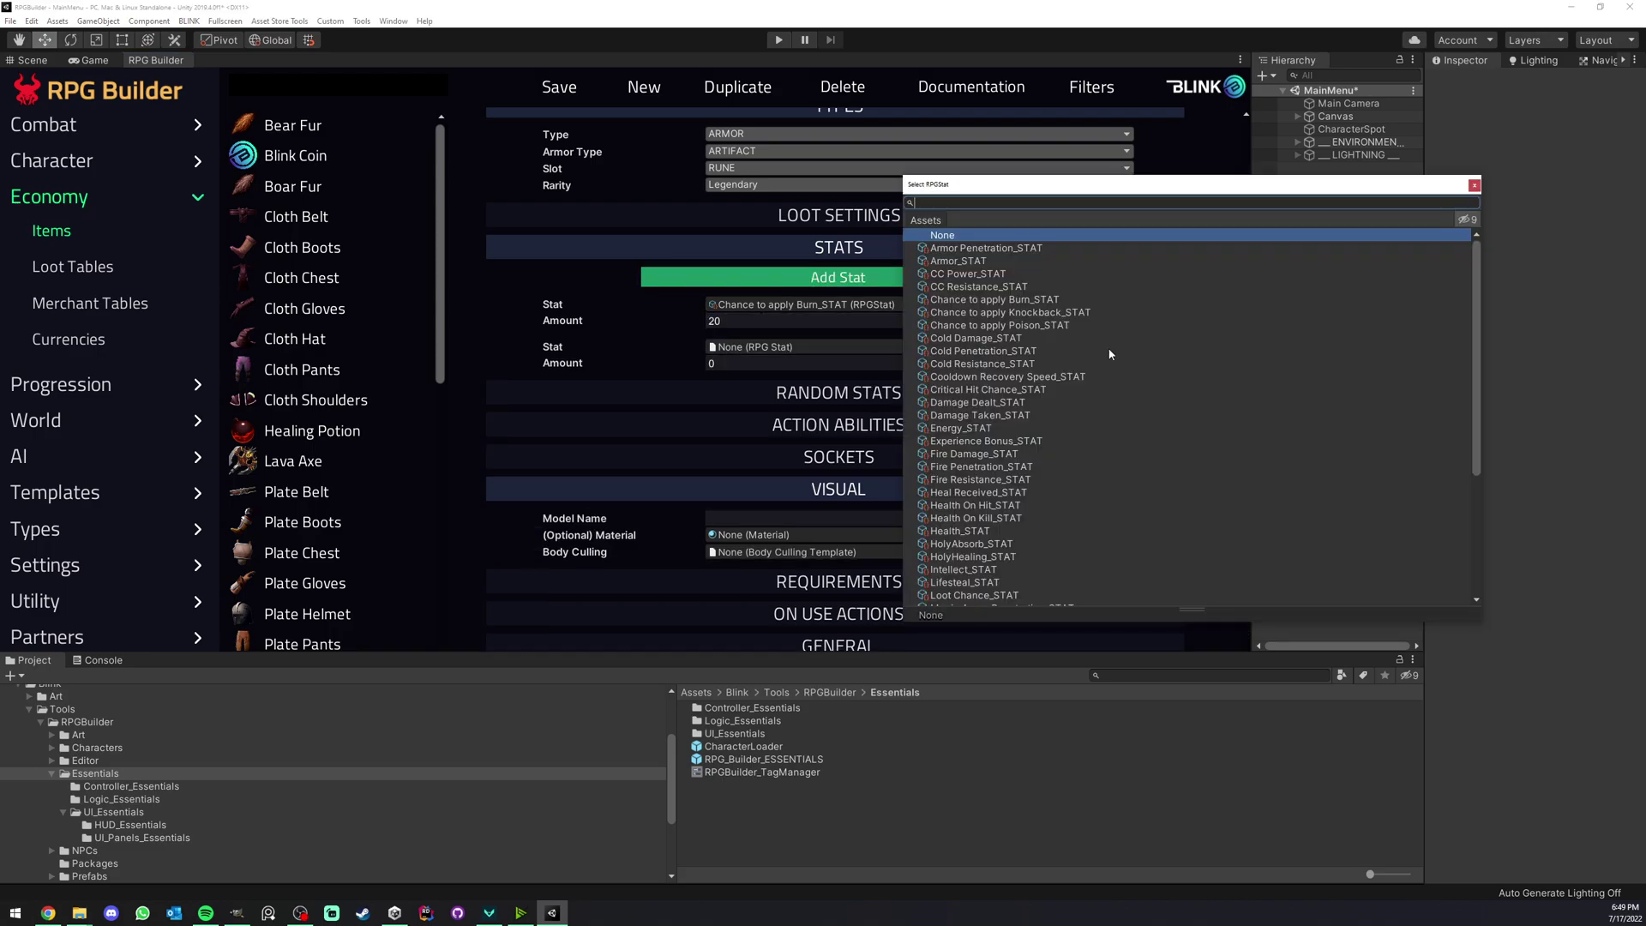
type("fi")
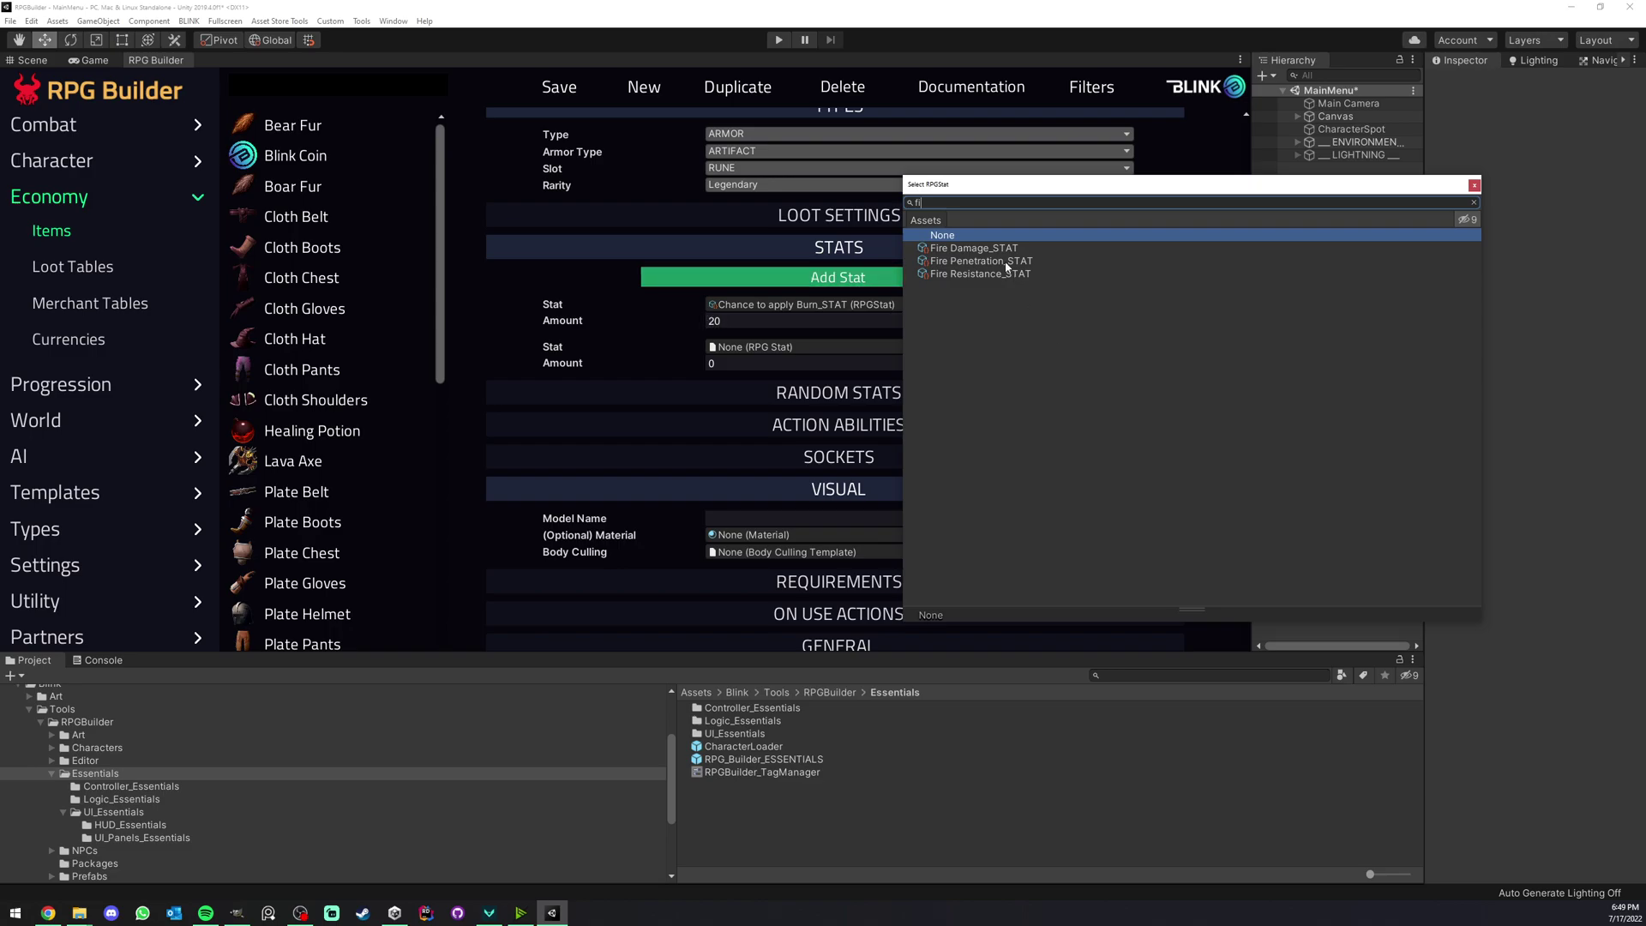
double_click(1006, 261)
left_click(772, 361)
type("1")
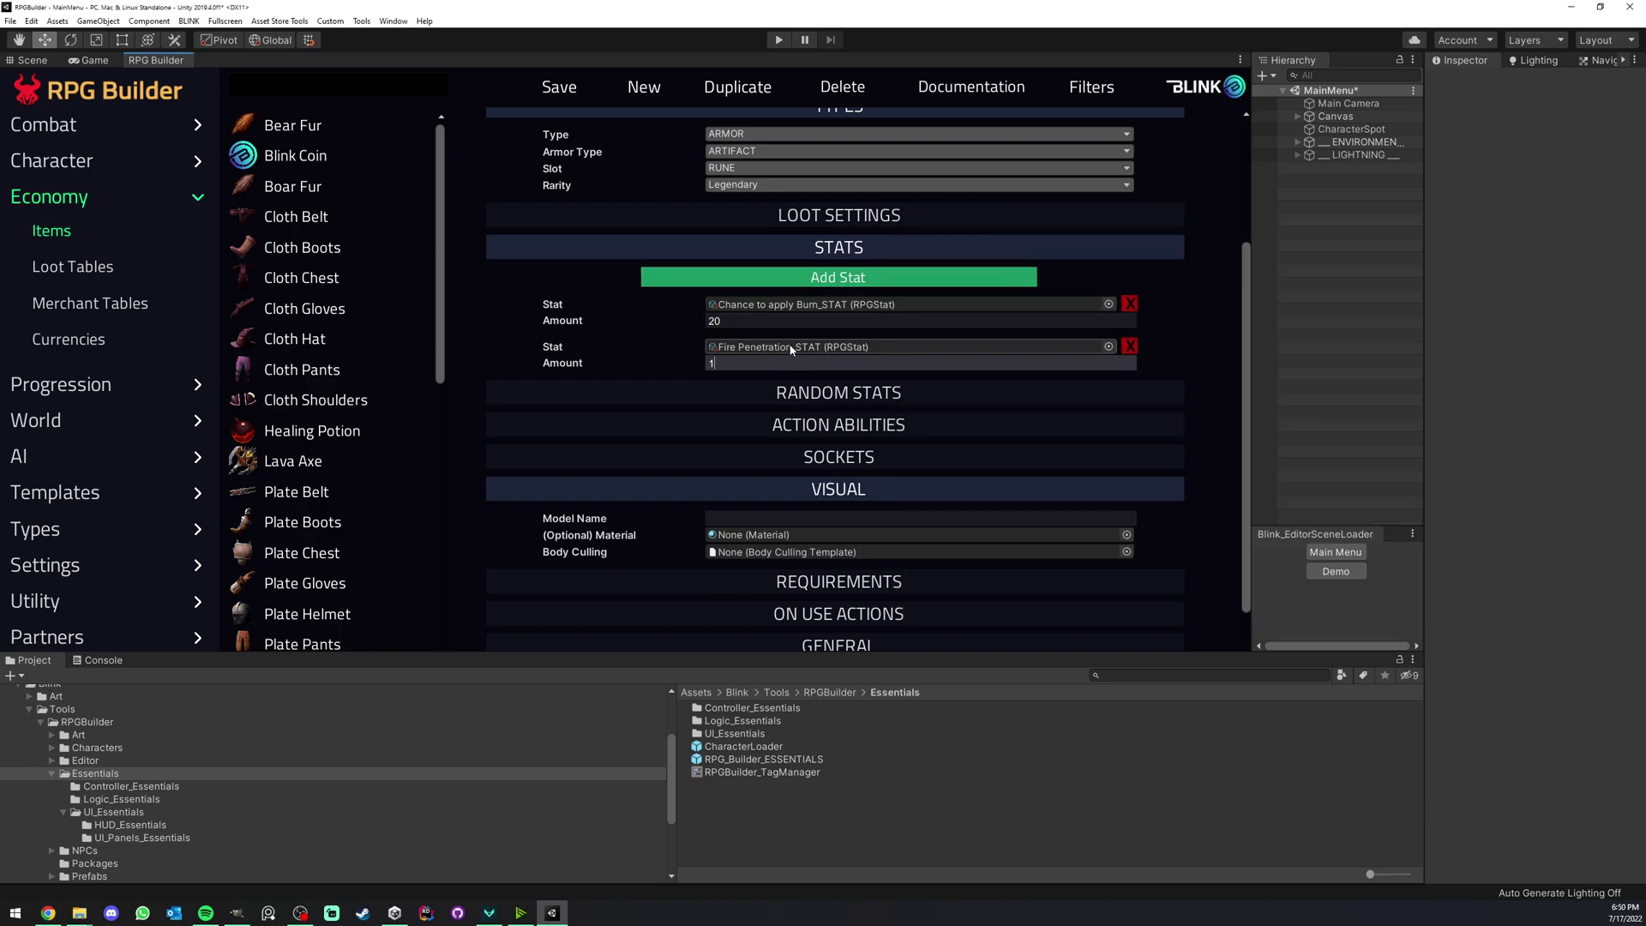
type("5")
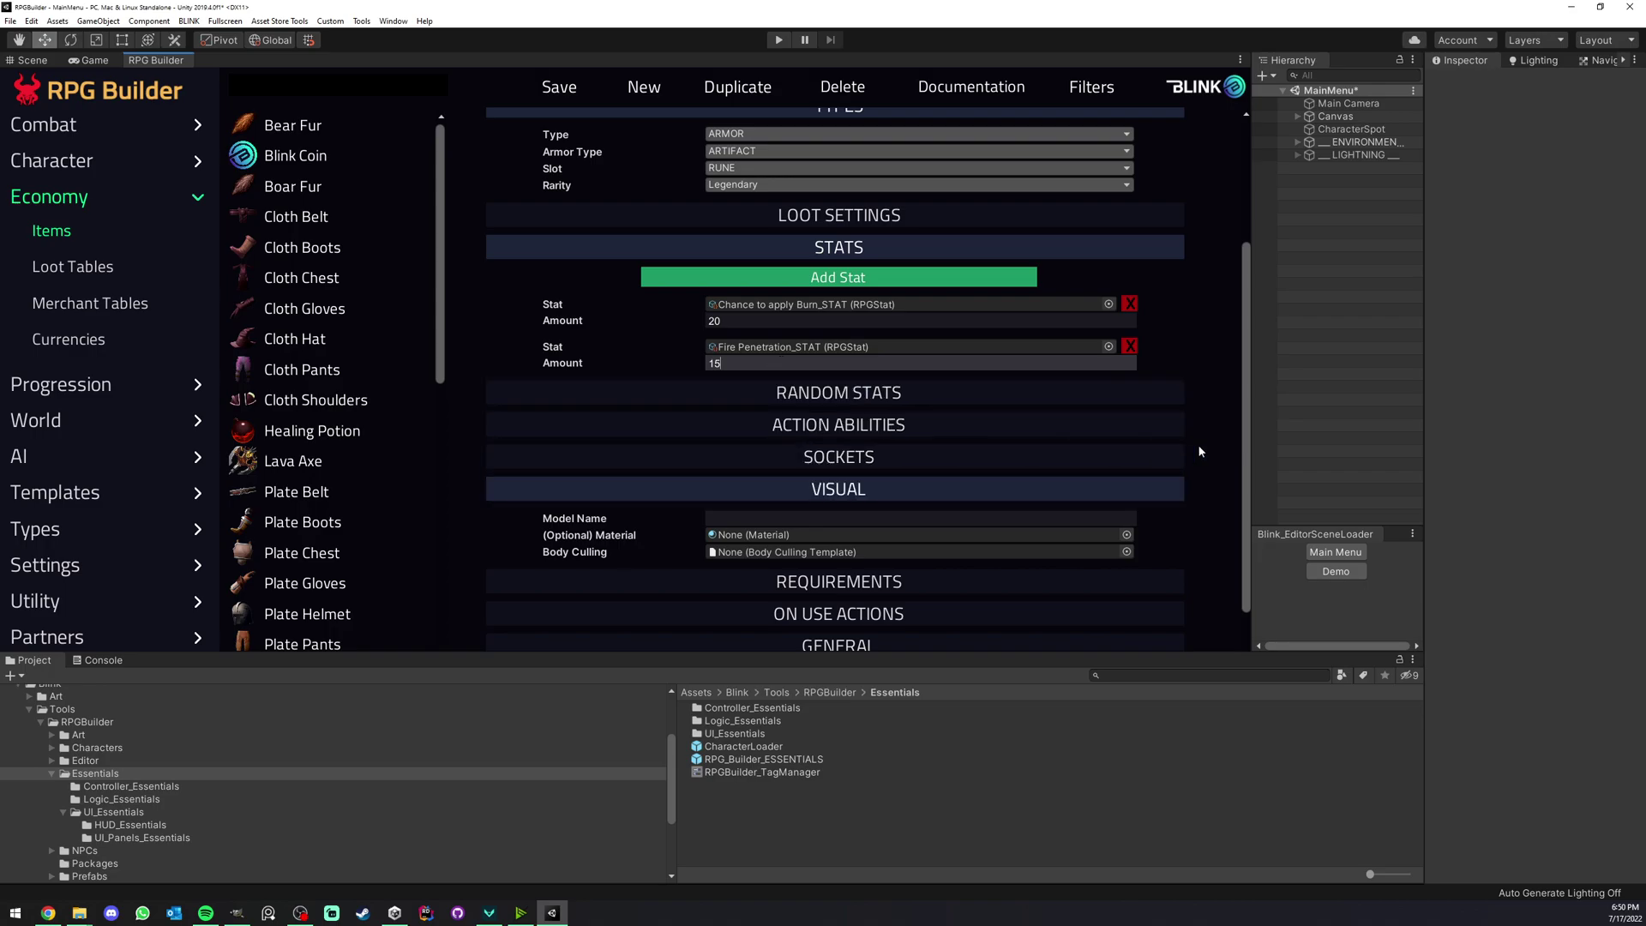
scroll(1028, 454, "down", 3)
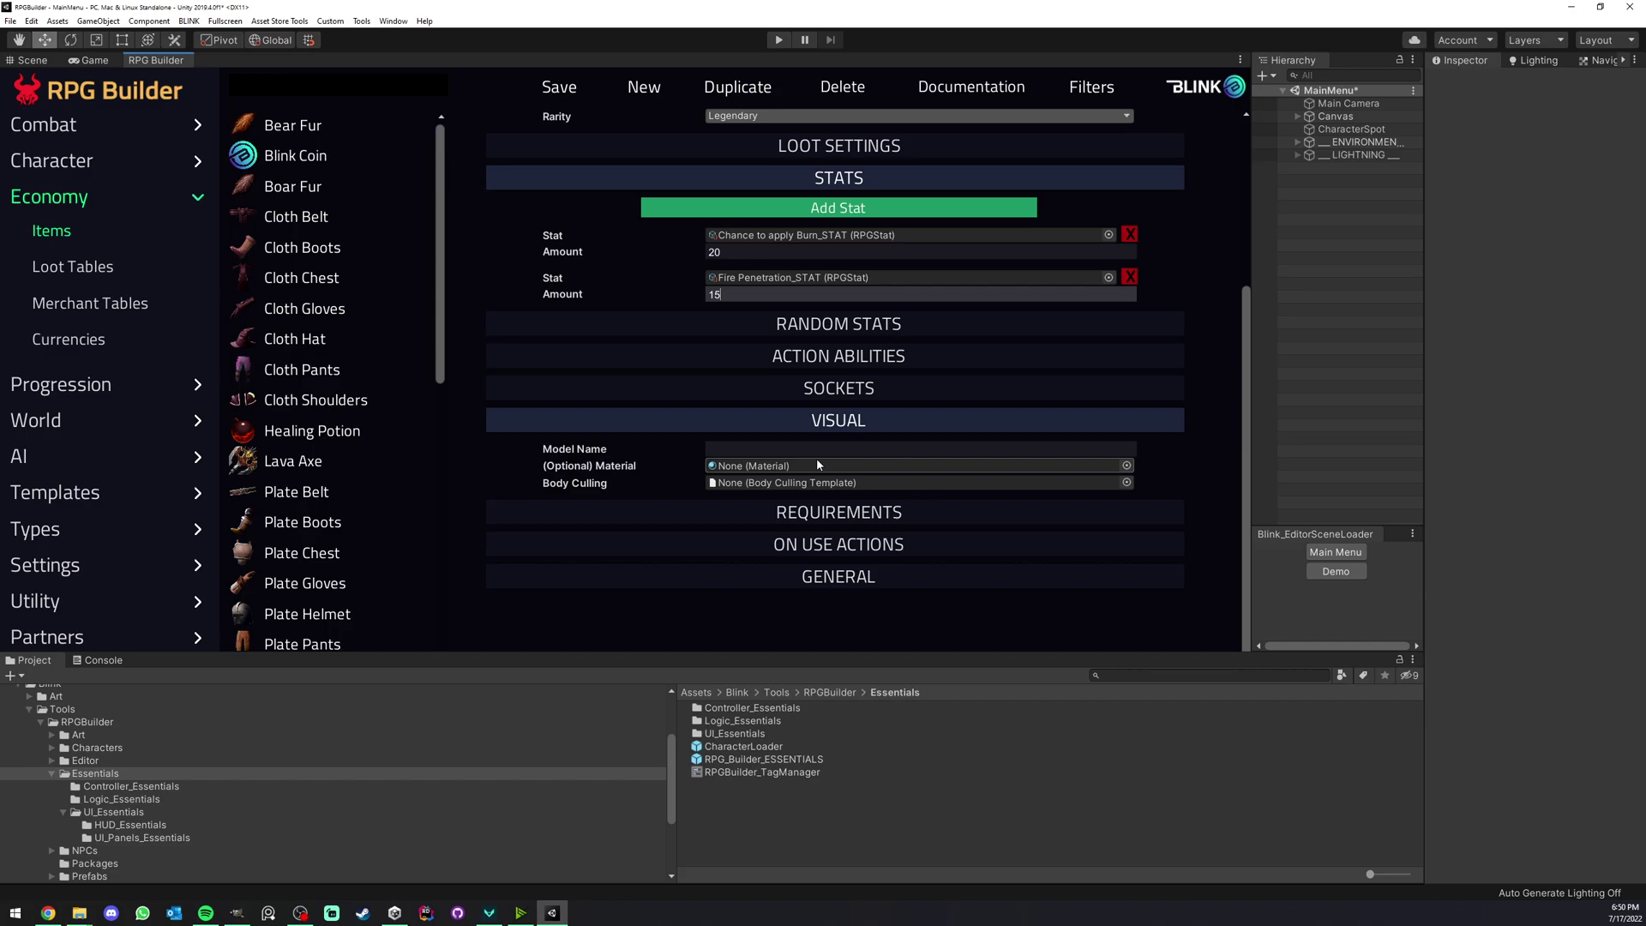
left_click_drag(1244, 354, 1244, 204)
left_click(559, 87)
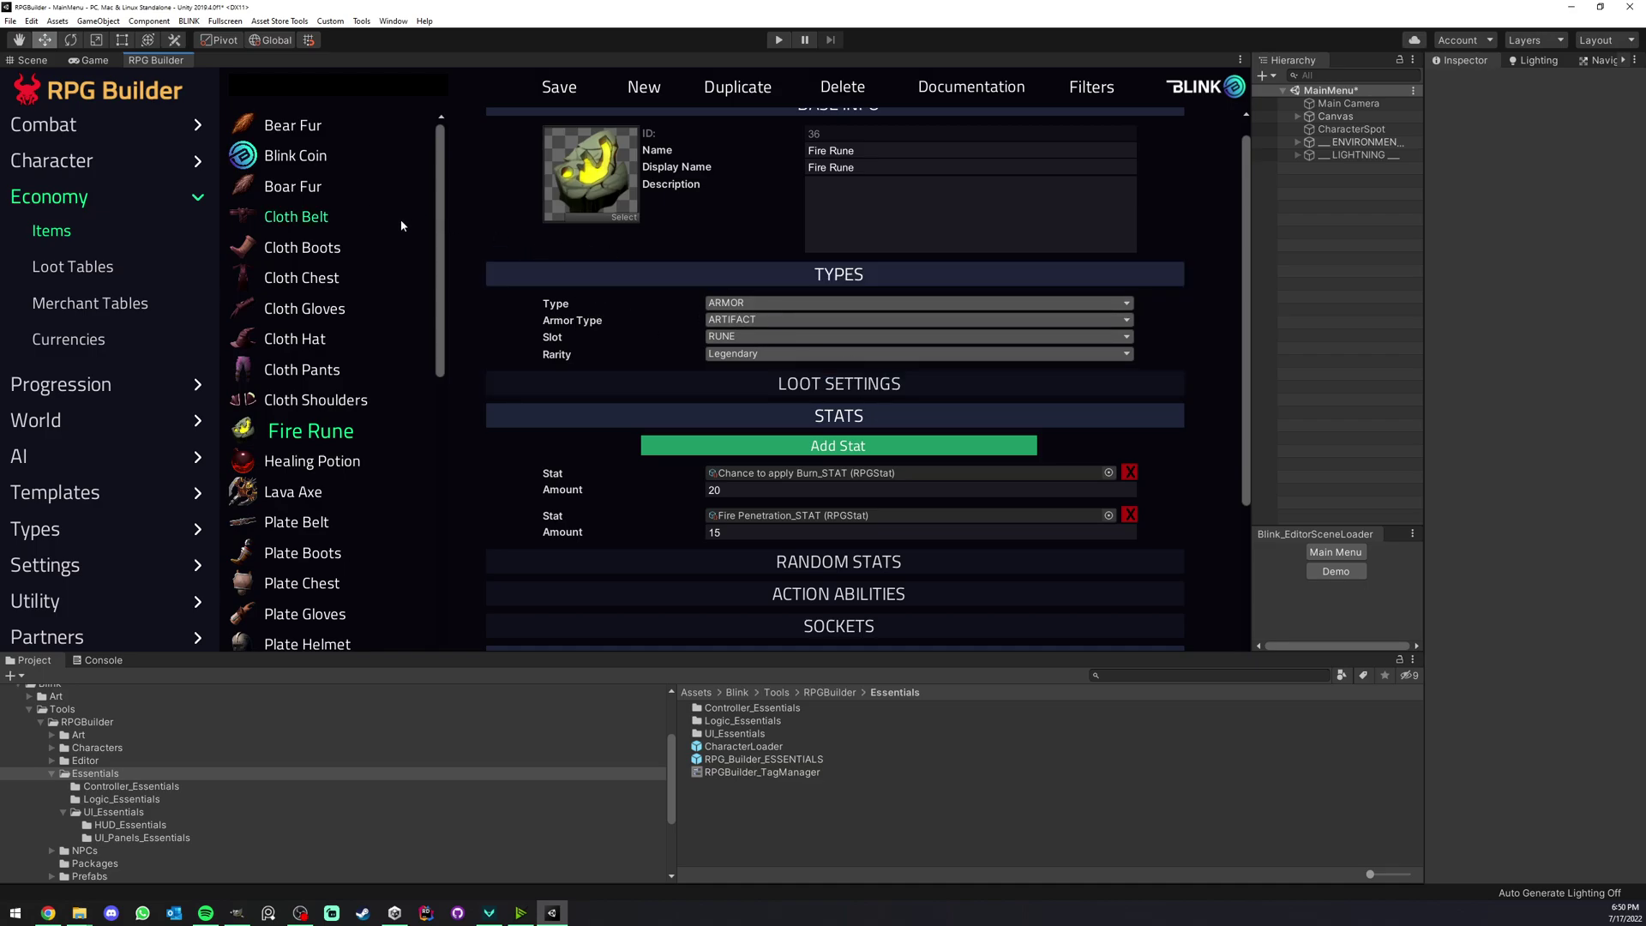
Switch to the Game view showing the MainMenu scene.
left_click(94, 60)
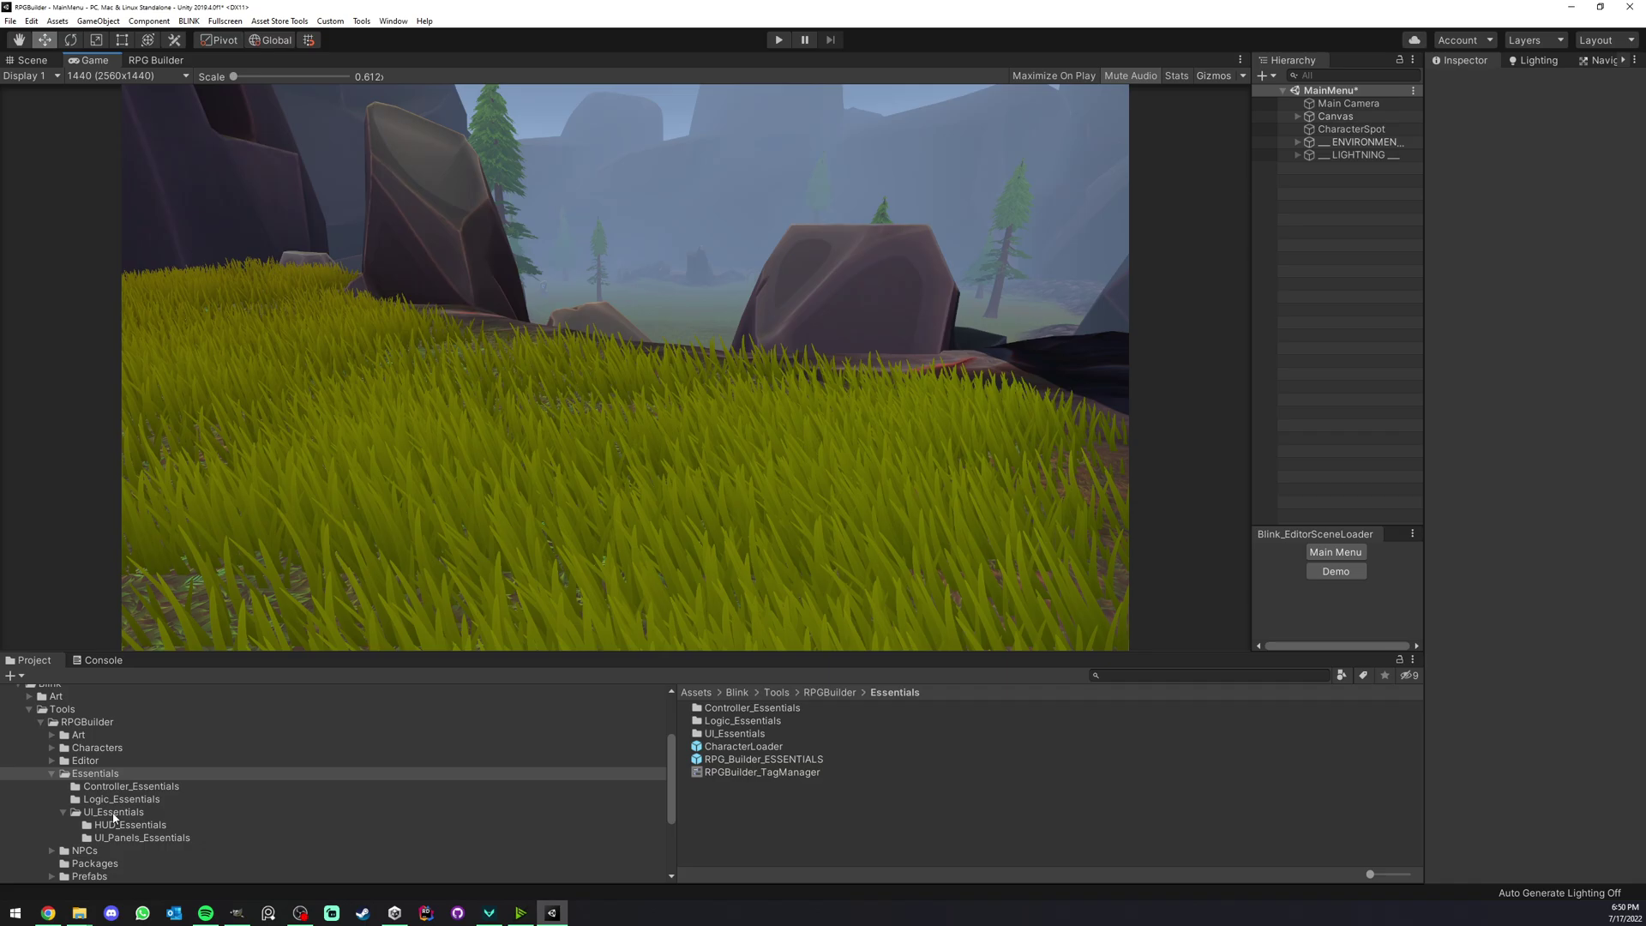
Open the RPG_Builder_ESSENTIALS prefab and enter its Character panel prefab.
double_click(747, 761)
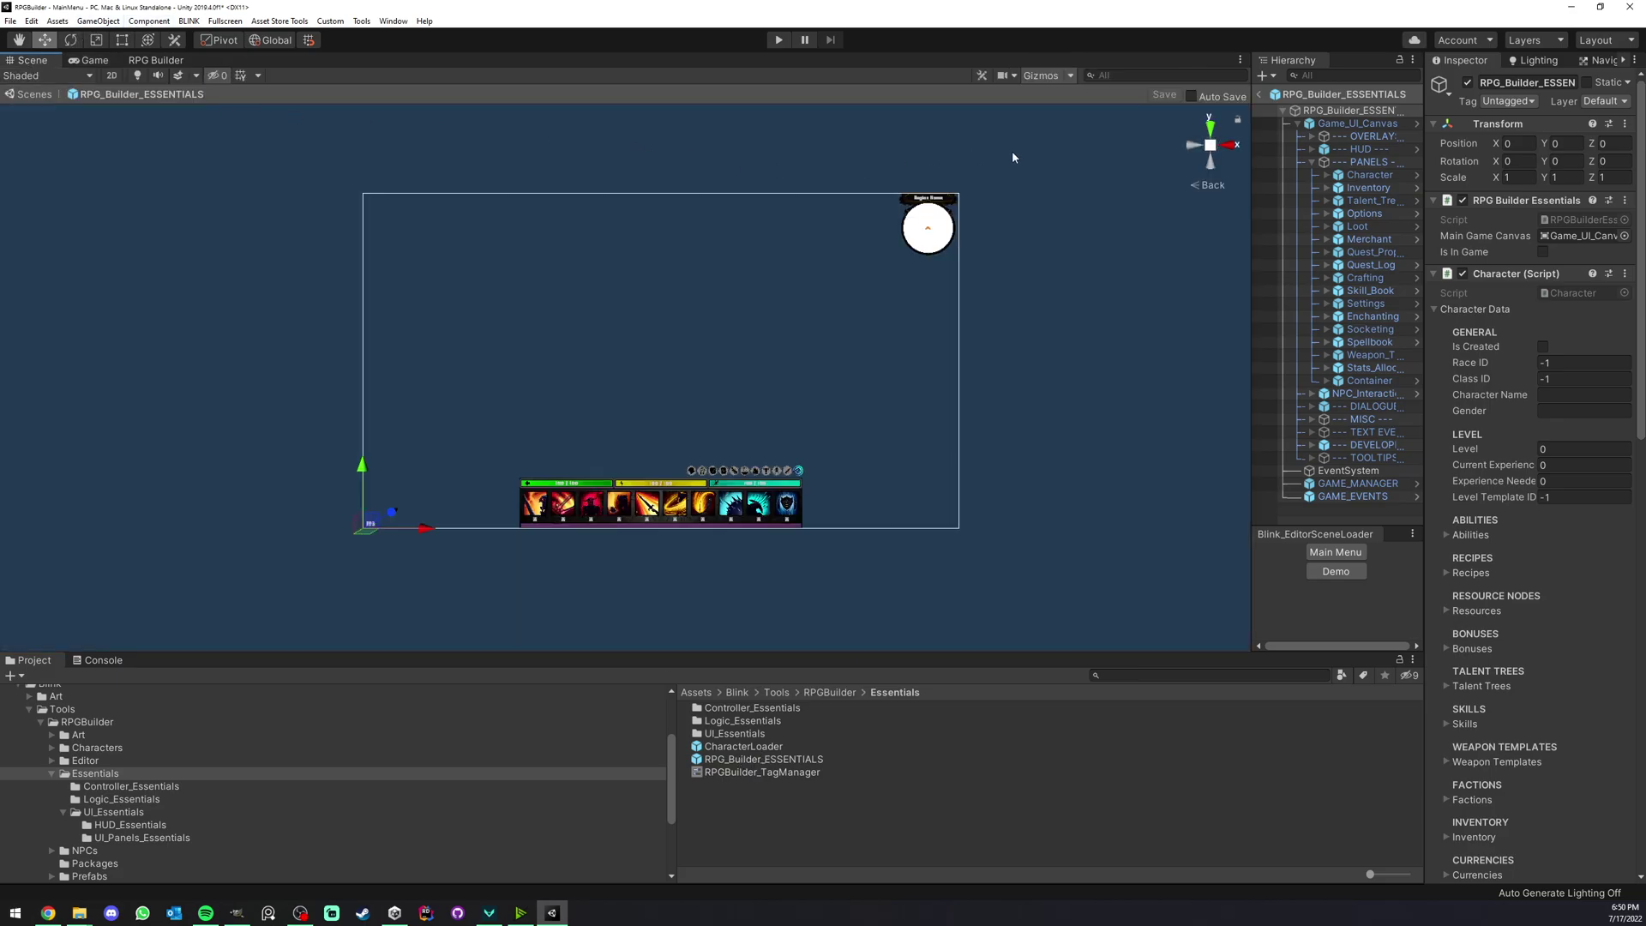
left_click_drag(1251, 188, 1150, 193)
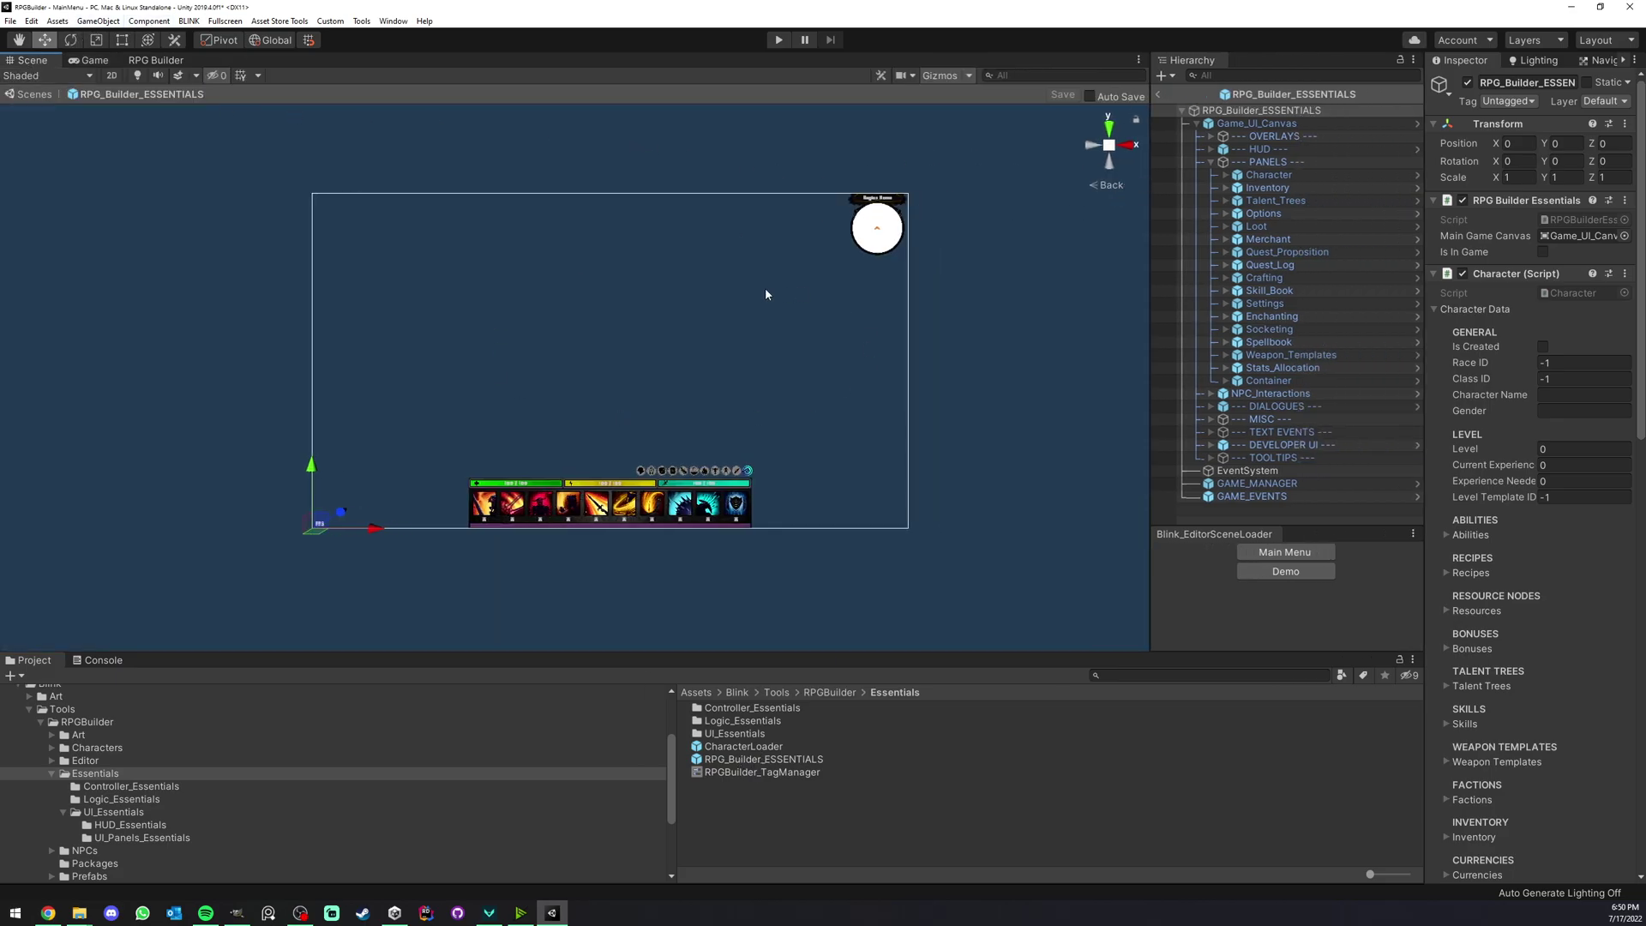
left_click(1417, 176)
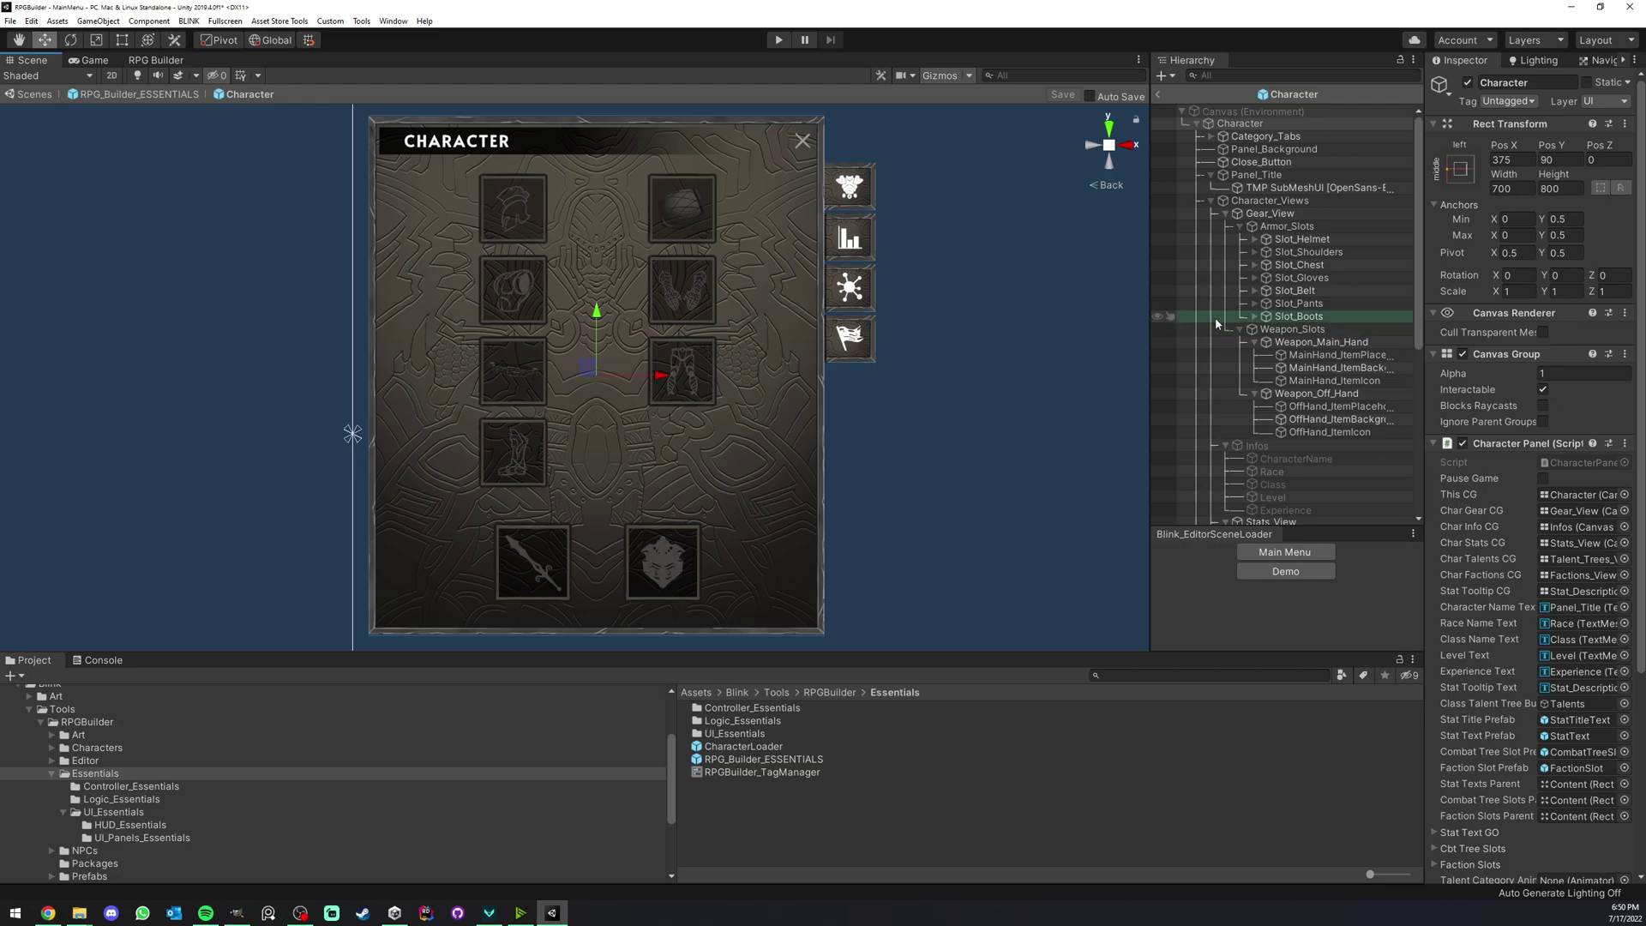
Duplicate Slot_Boots and rename the copy Slot_Rune.
left_click(1299, 316)
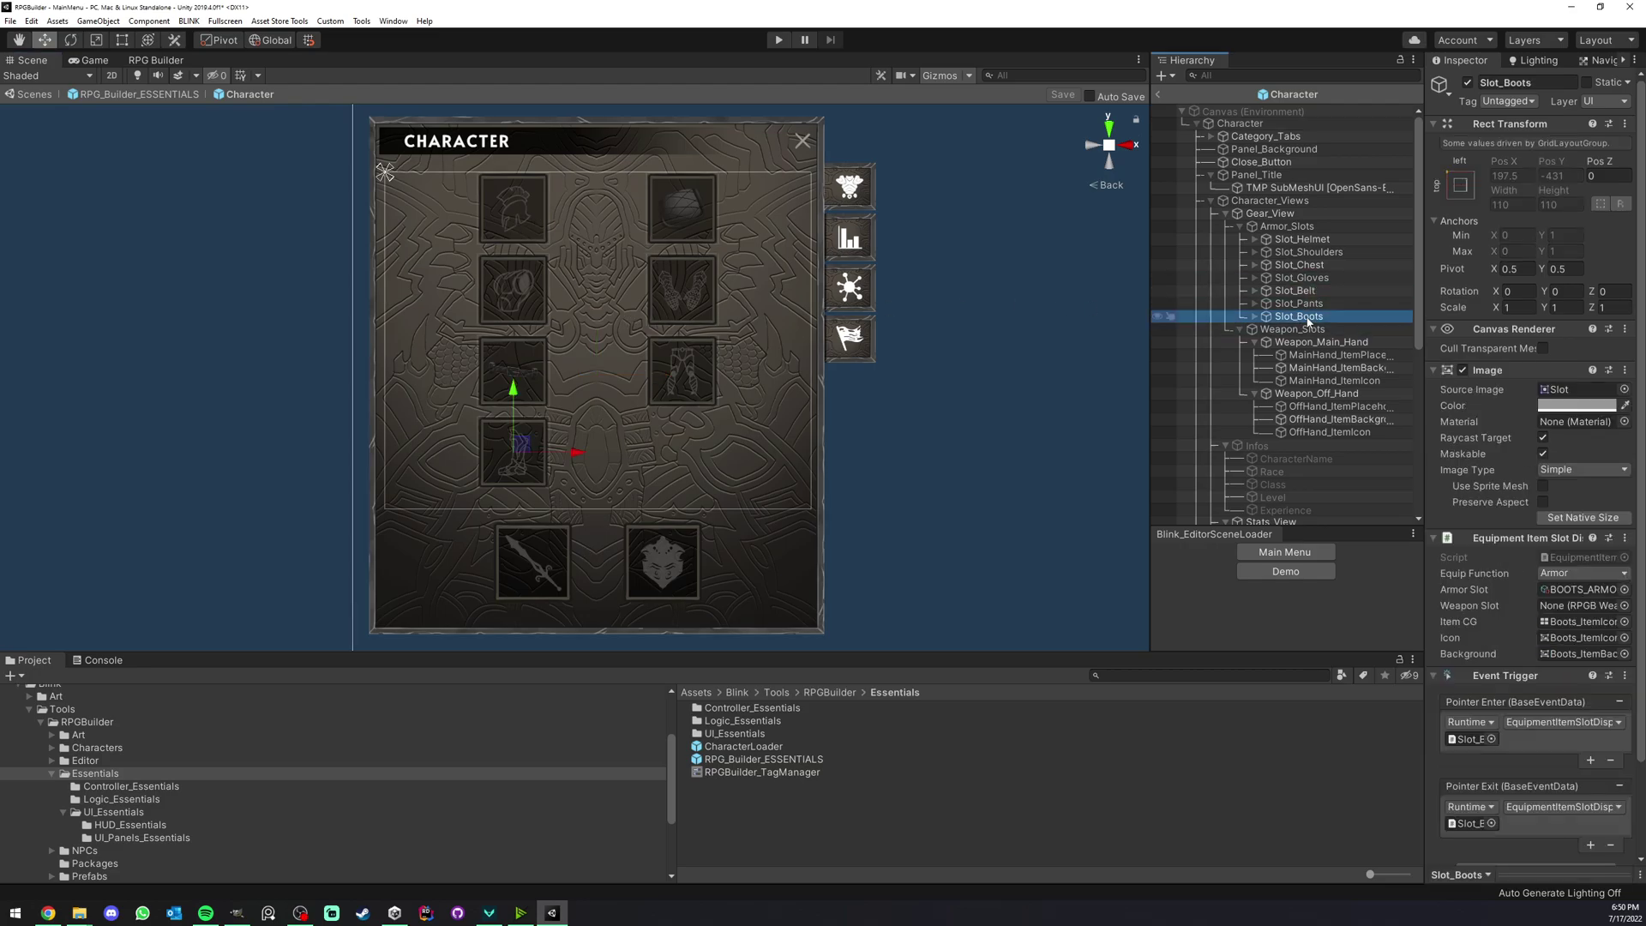
key("ctrl+d")
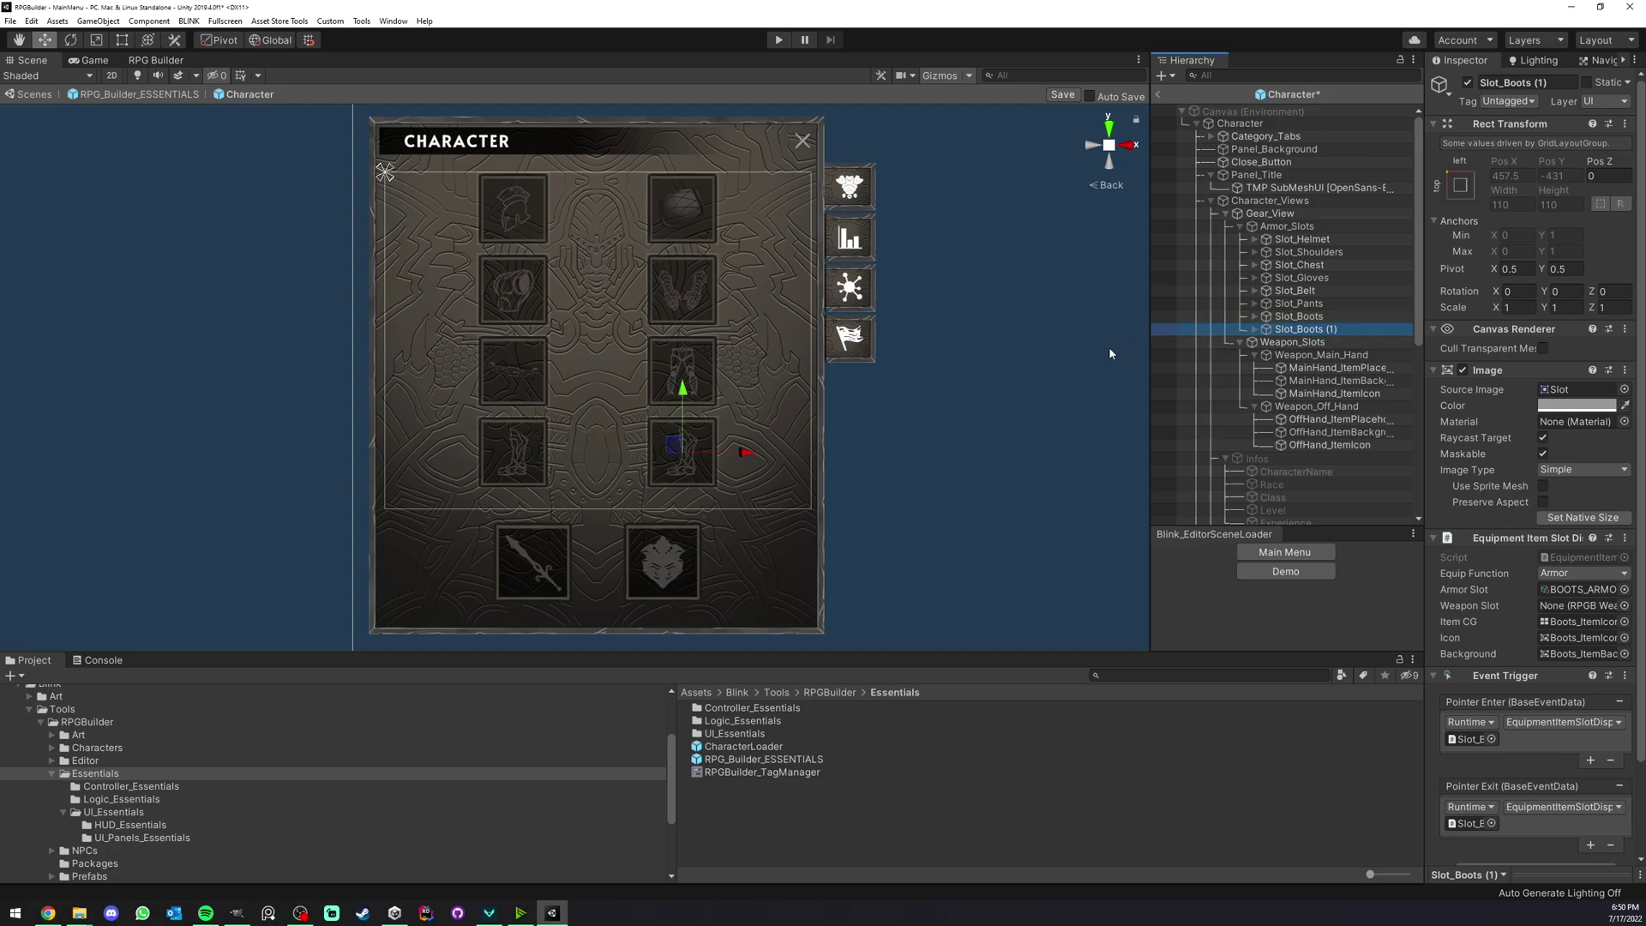
left_click_drag(1424, 326, 1208, 329)
left_click(1260, 329)
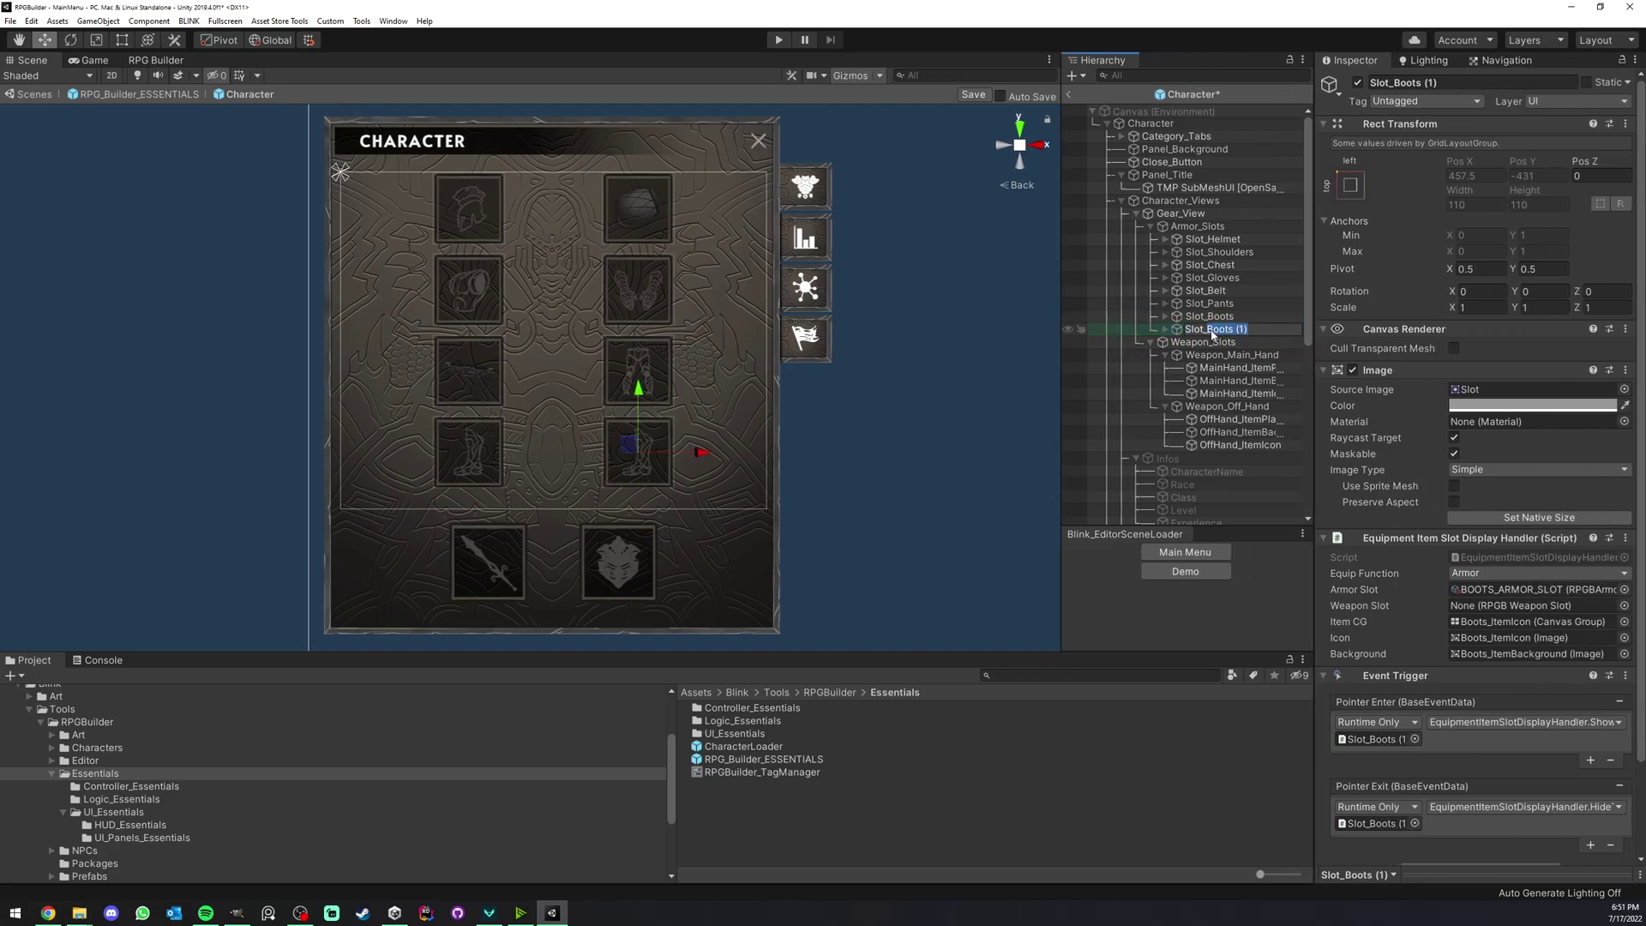
type("F")
type("une")
key("Return")
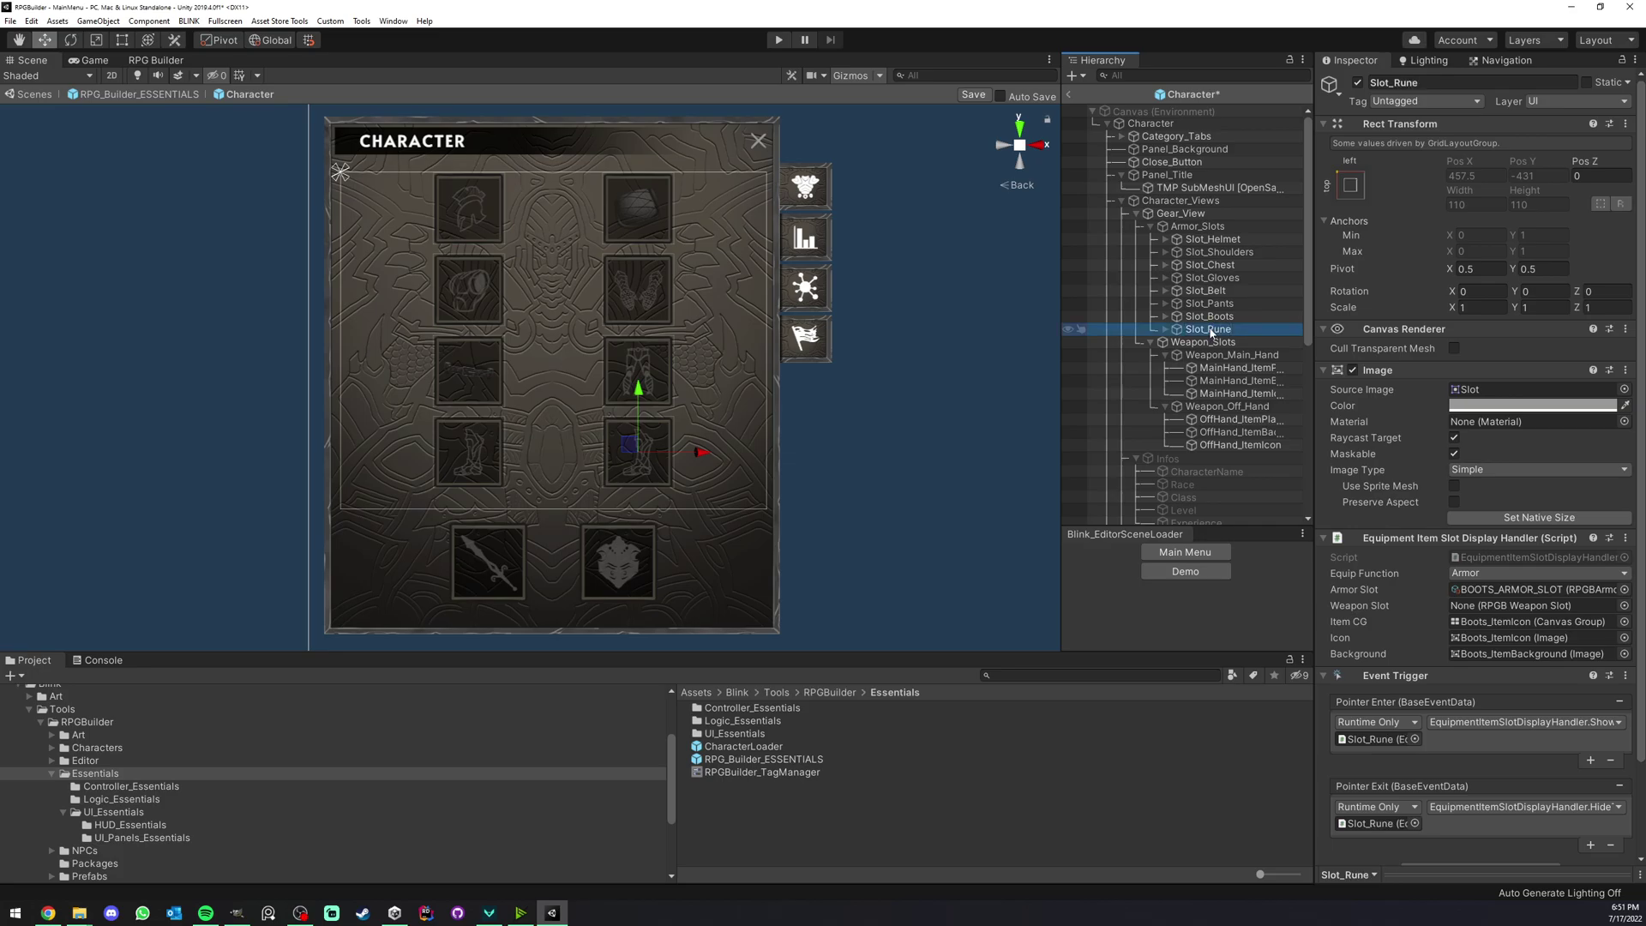
Set Slot_Rune's armor slot to RUNE_ARMOR_SLOT and save the Character prefab.
scroll(1611, 531, "down", 3)
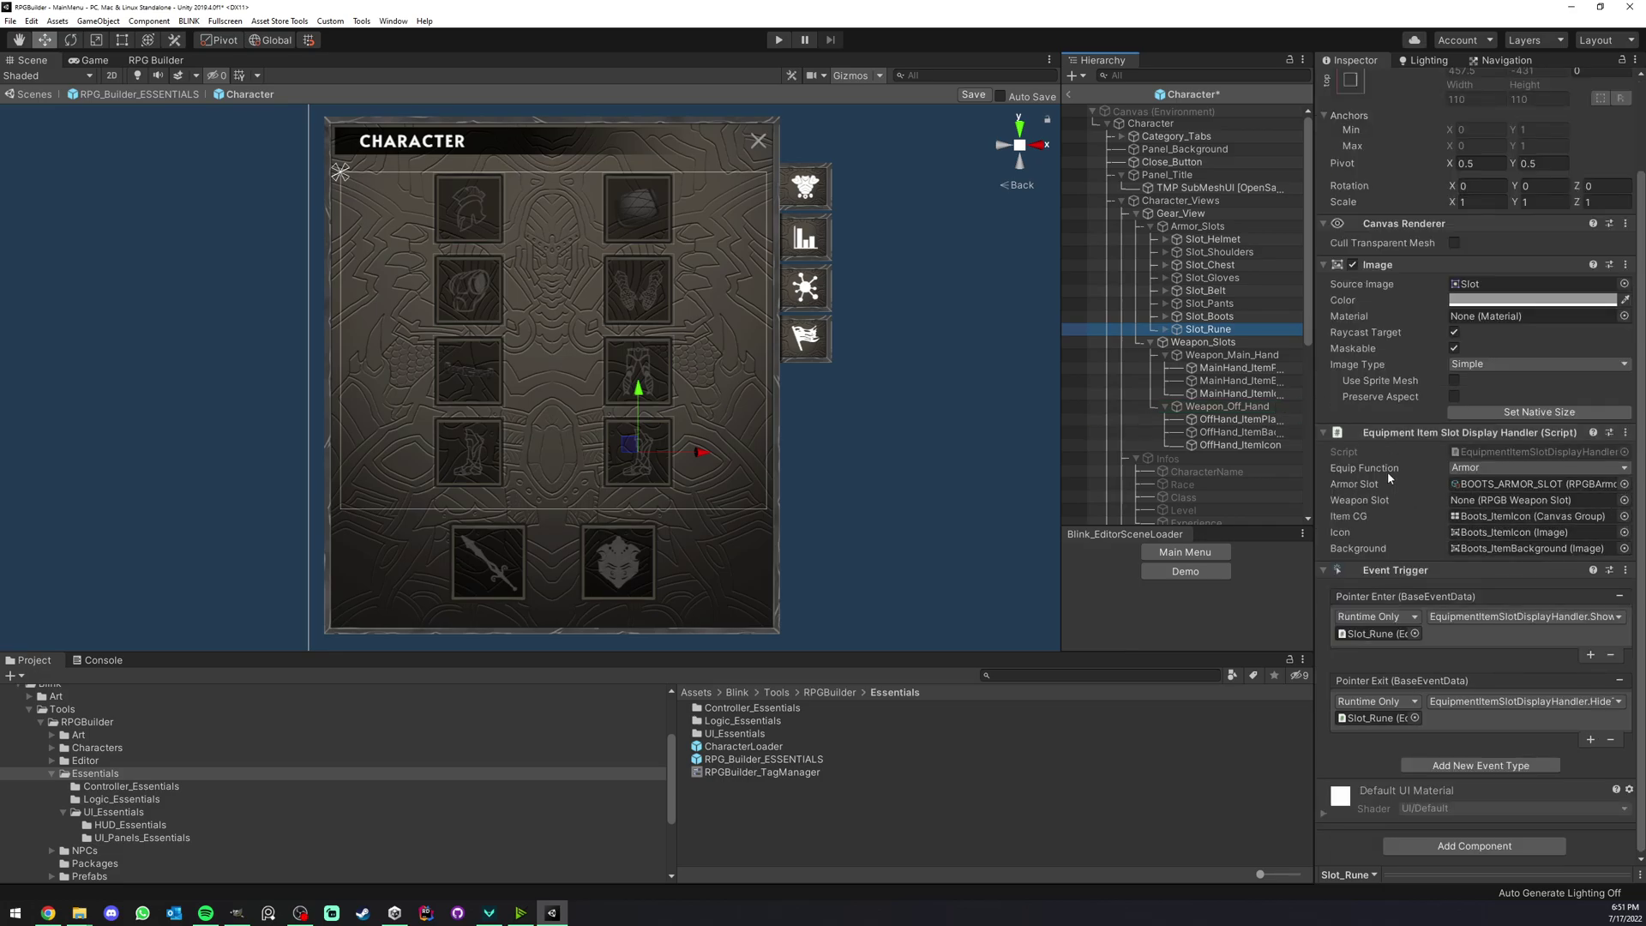
left_click(1623, 484)
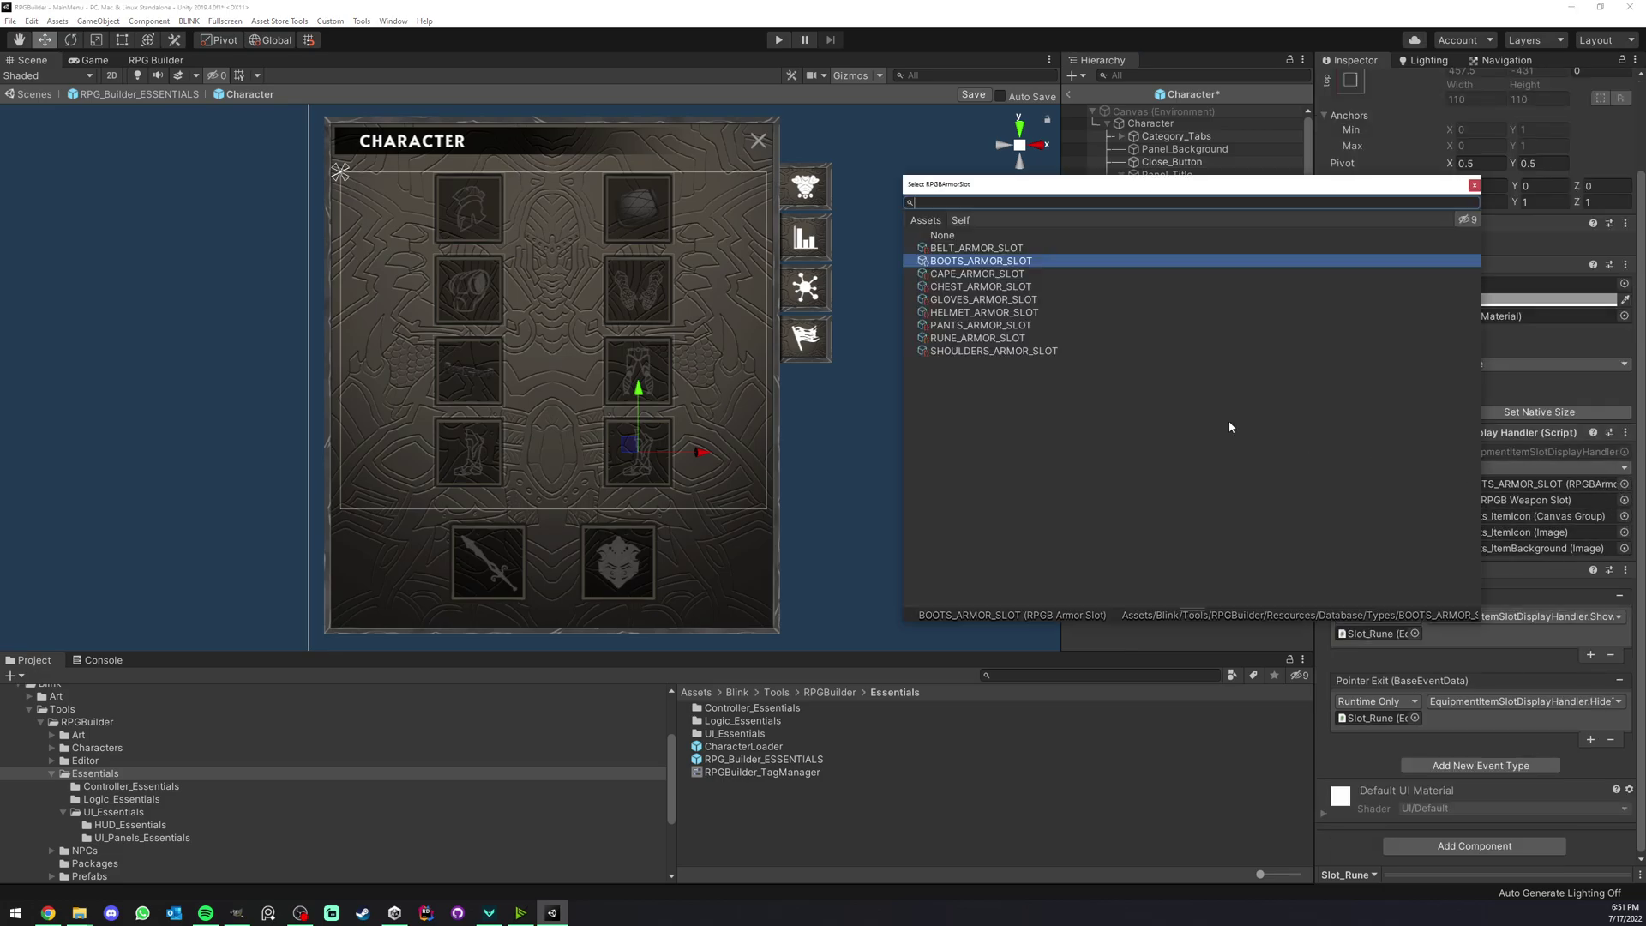
left_click(970, 339)
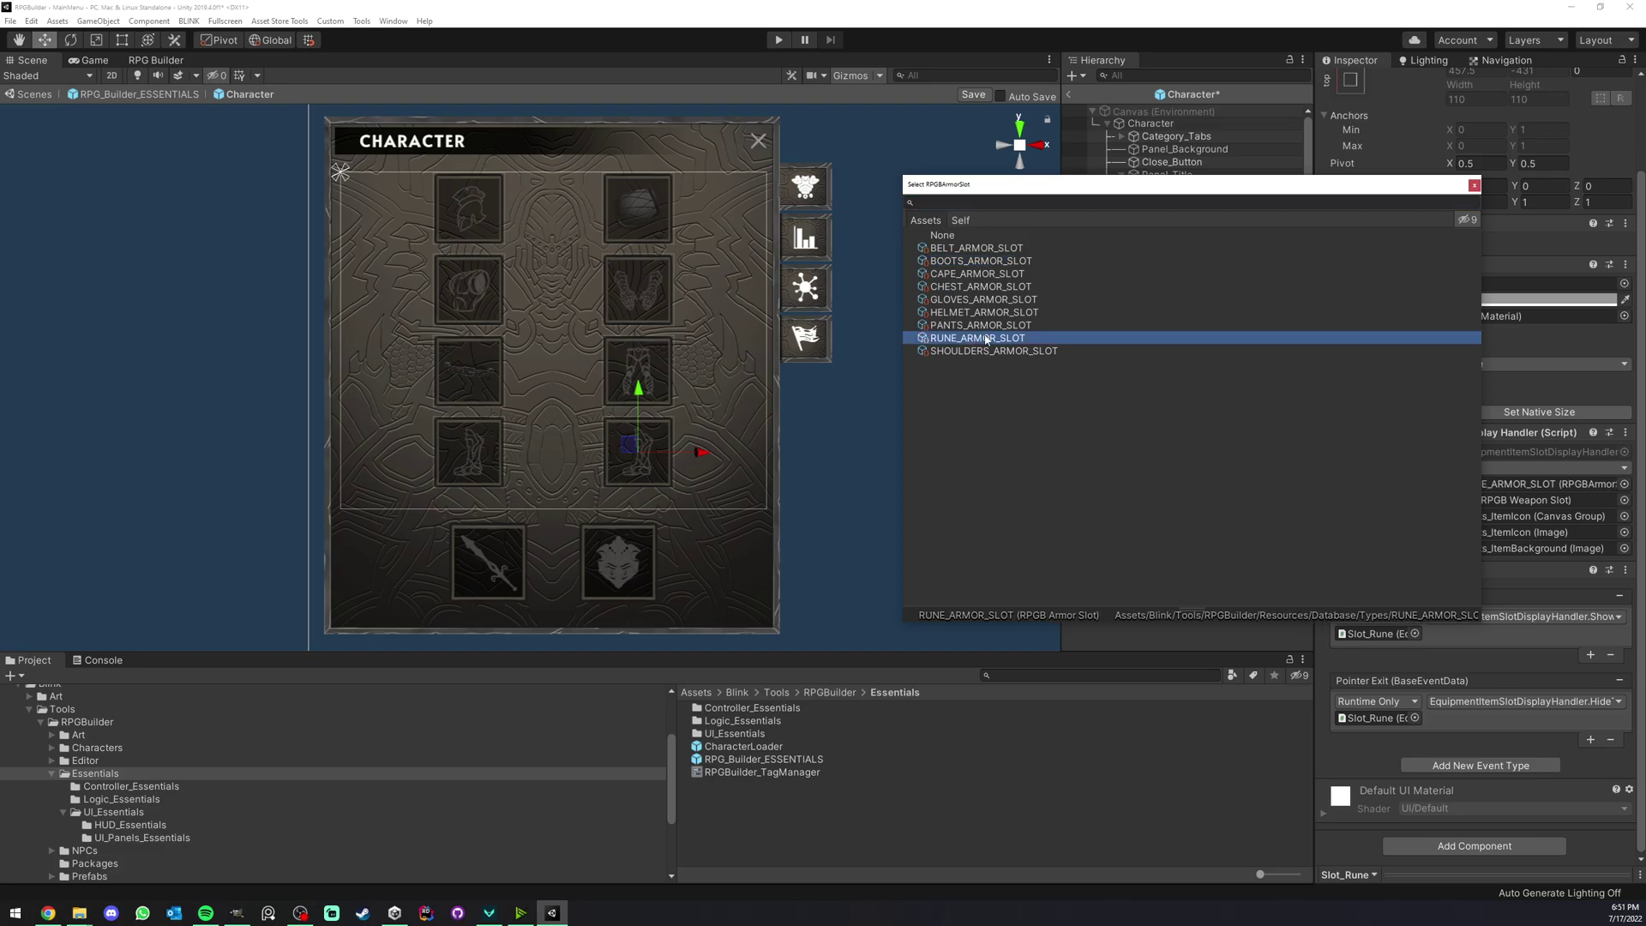
double_click(985, 339)
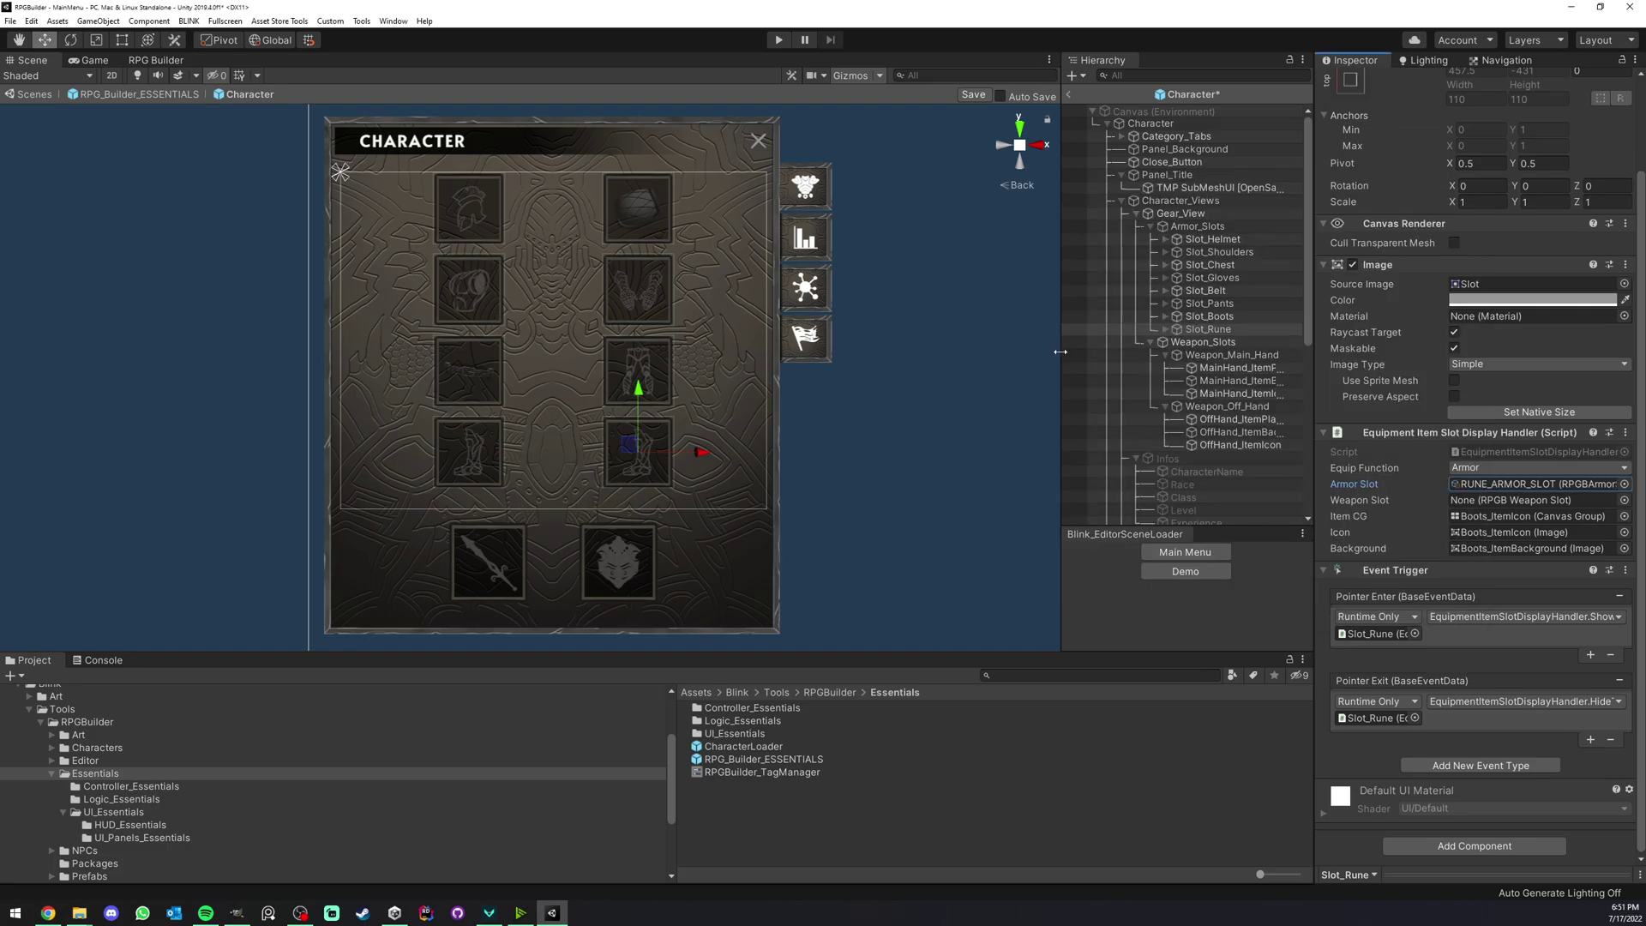
left_click(1068, 94)
left_click(797, 478)
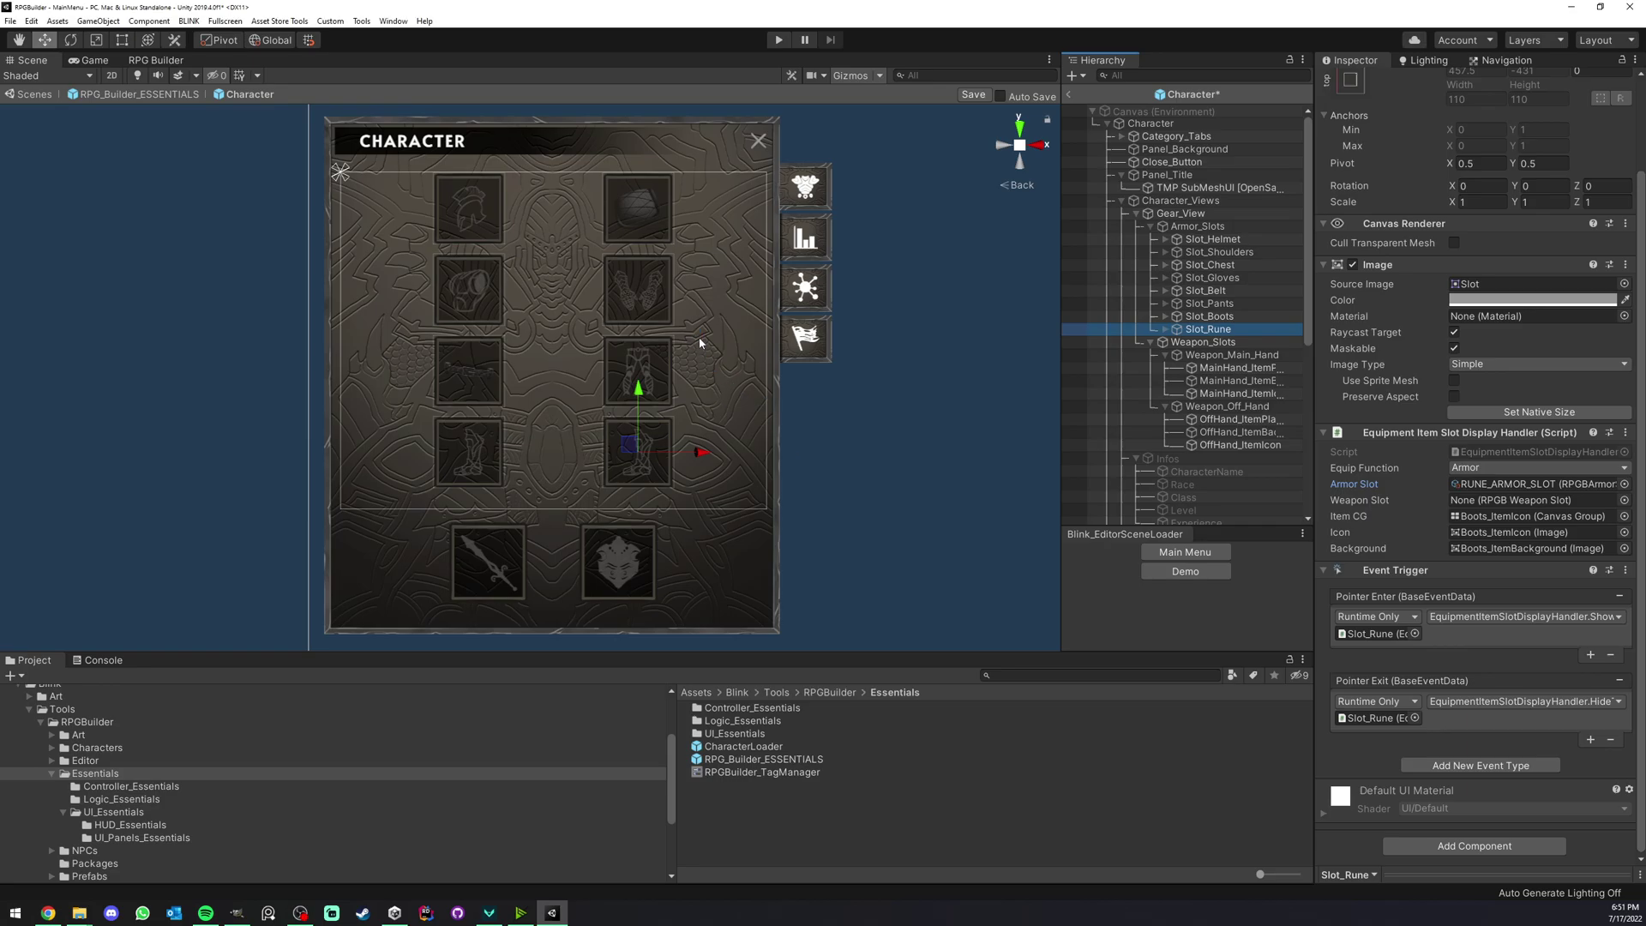
Return to MainMenu, enter play mode, and create a Mage character named 'Blink'.
left_click(1075, 99)
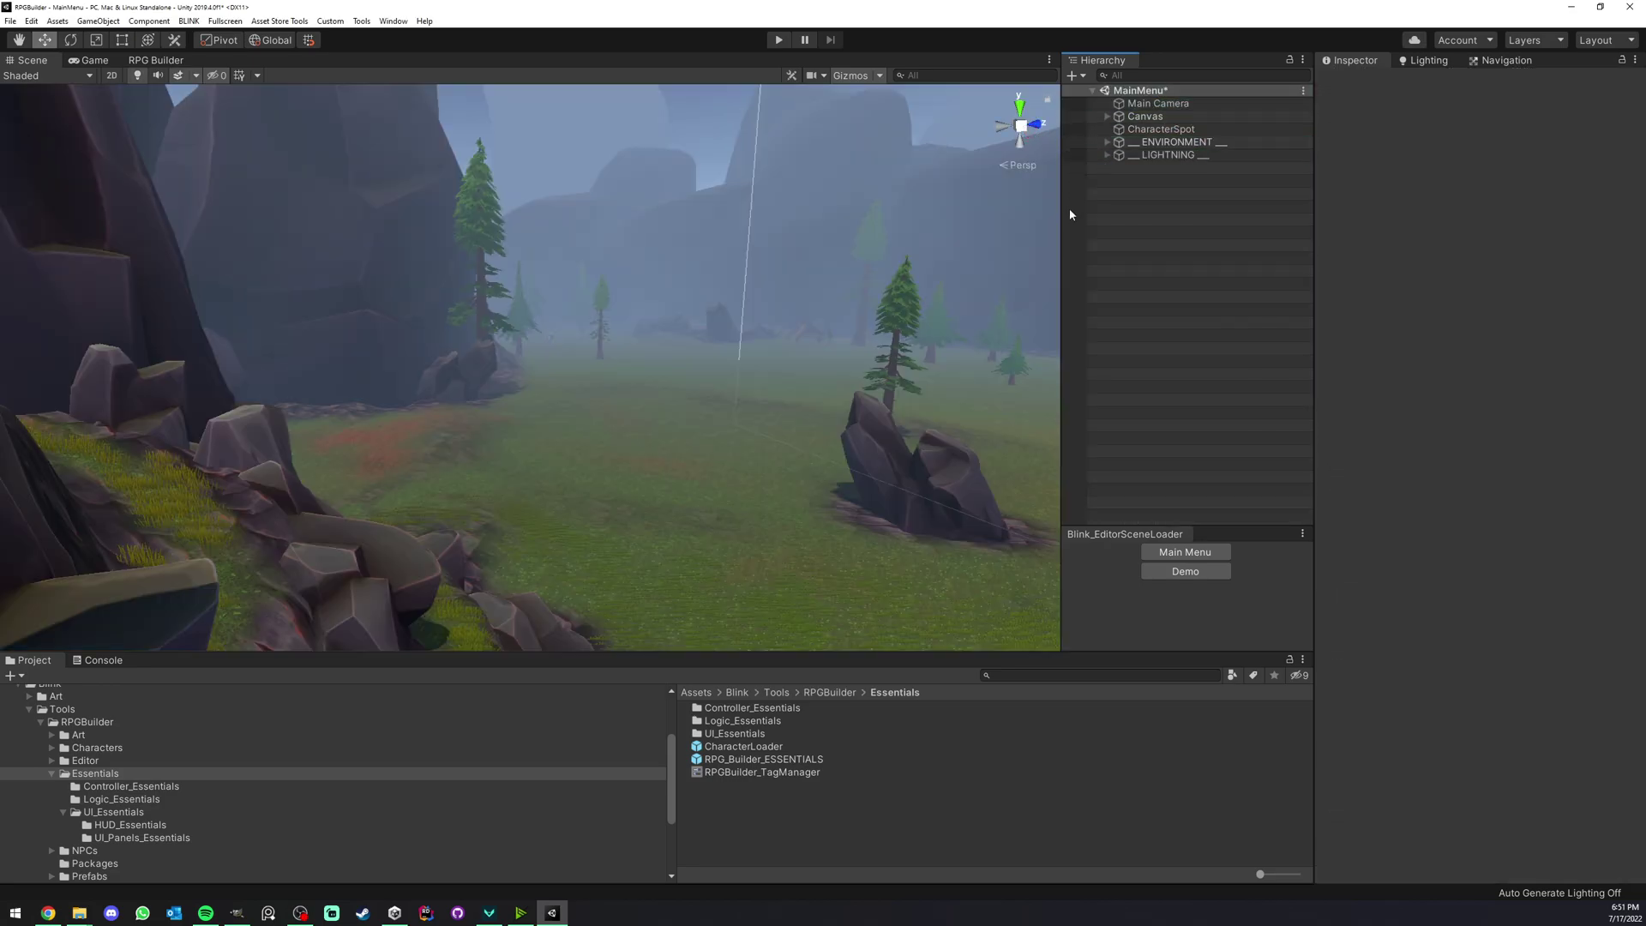
left_click(778, 39)
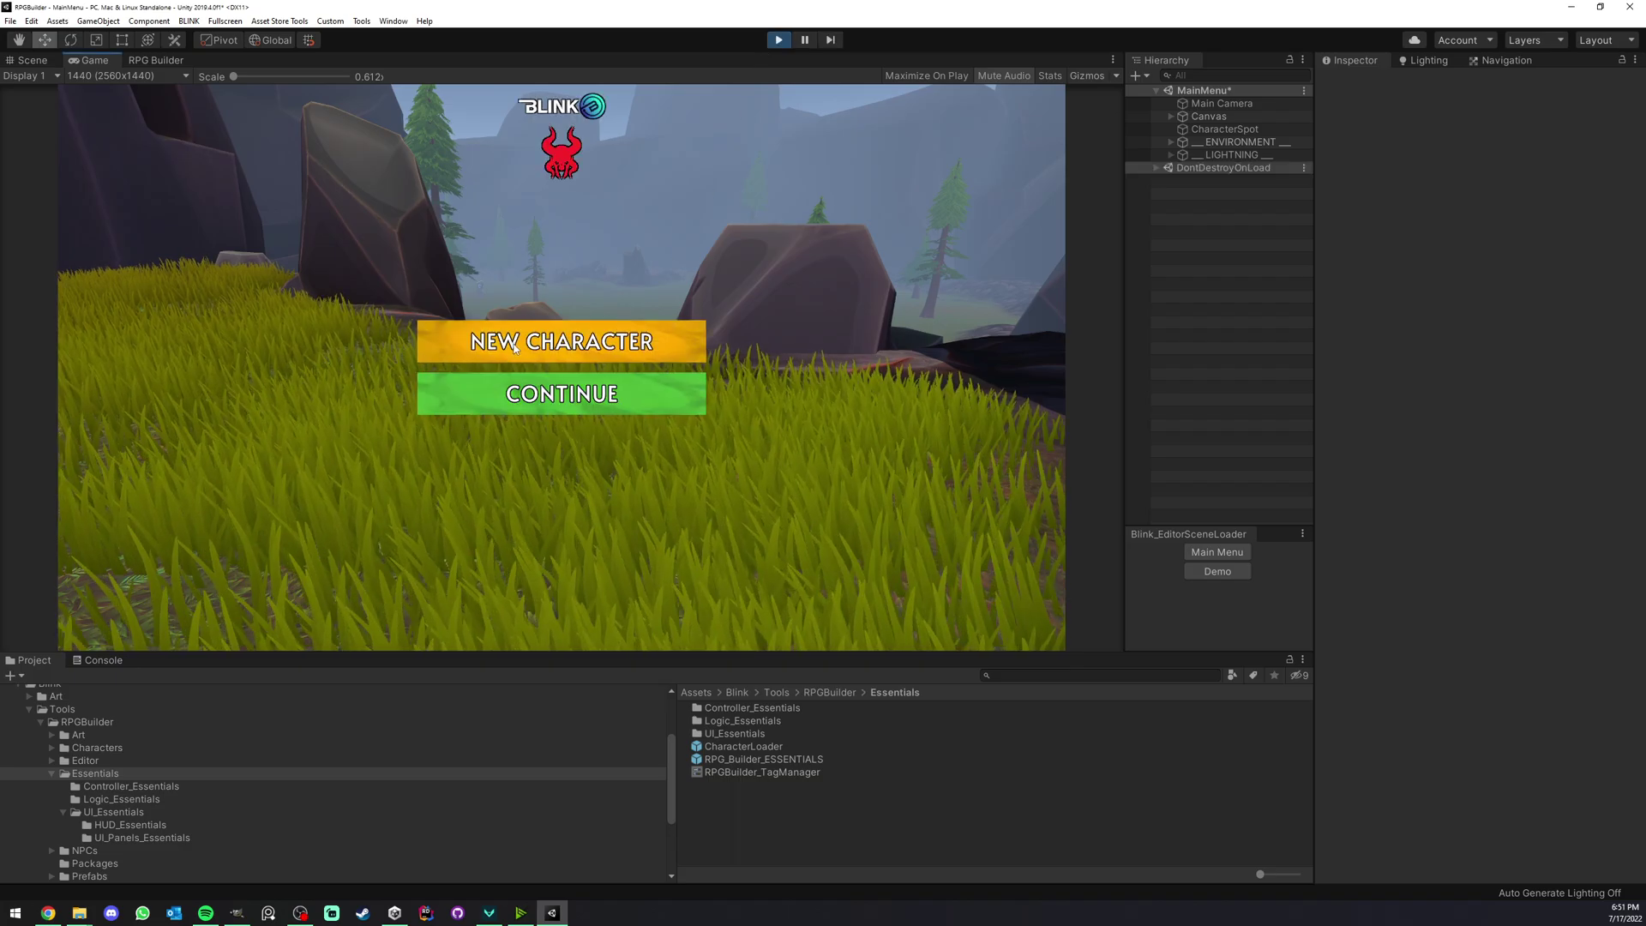
left_click(514, 341)
type("Blink")
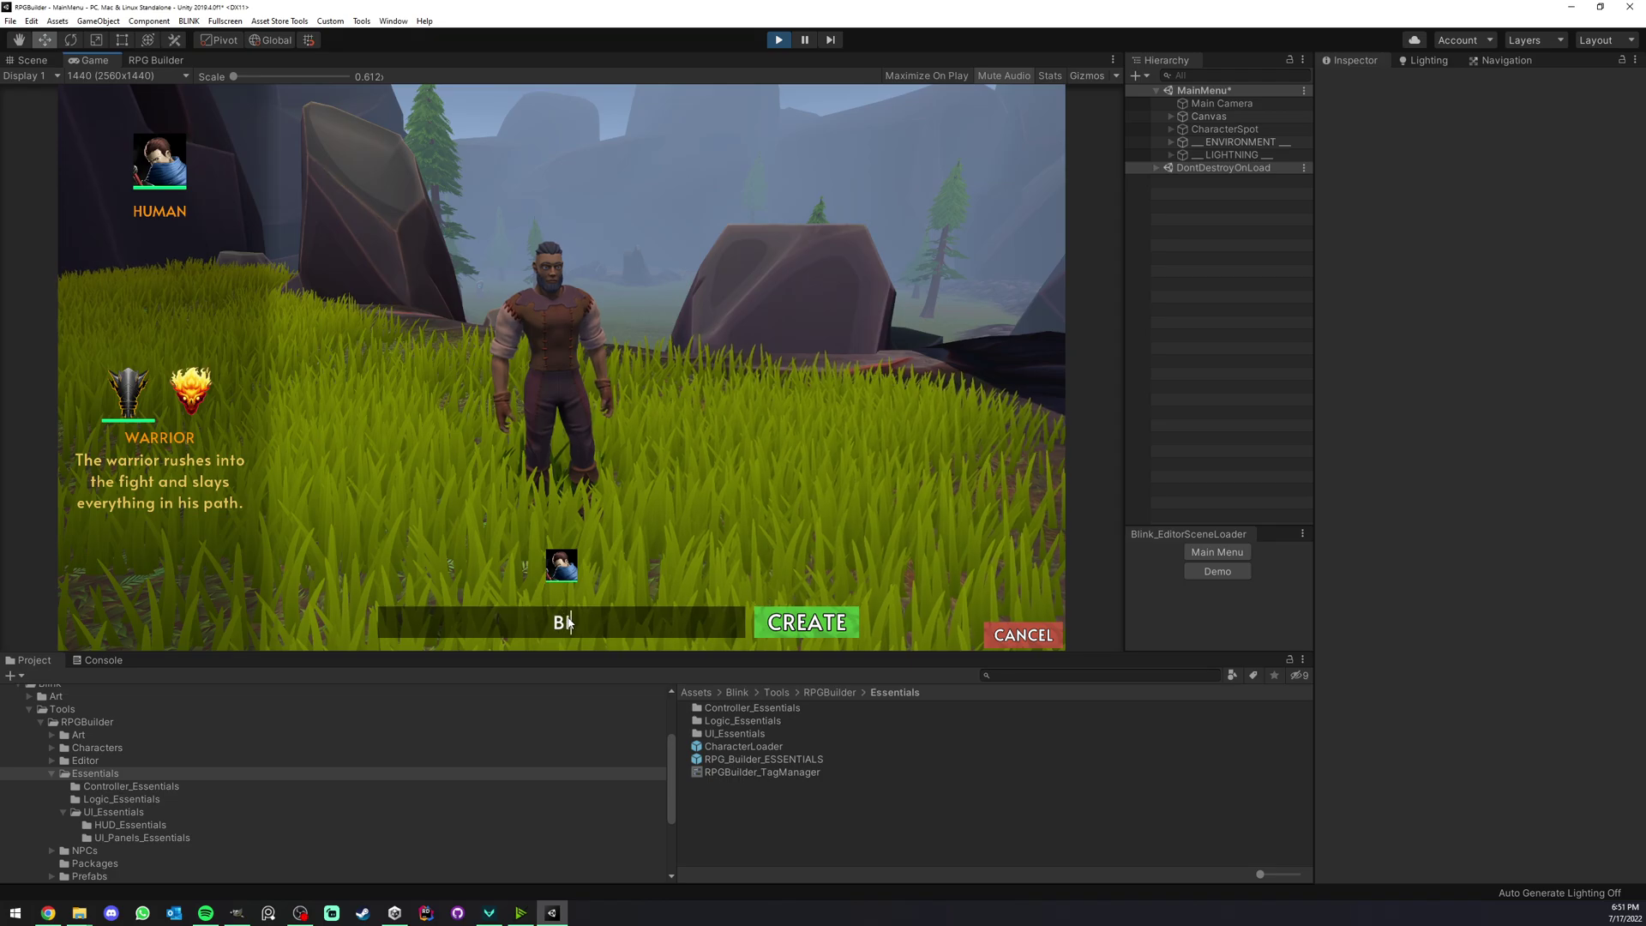
left_click(191, 390)
left_click(787, 621)
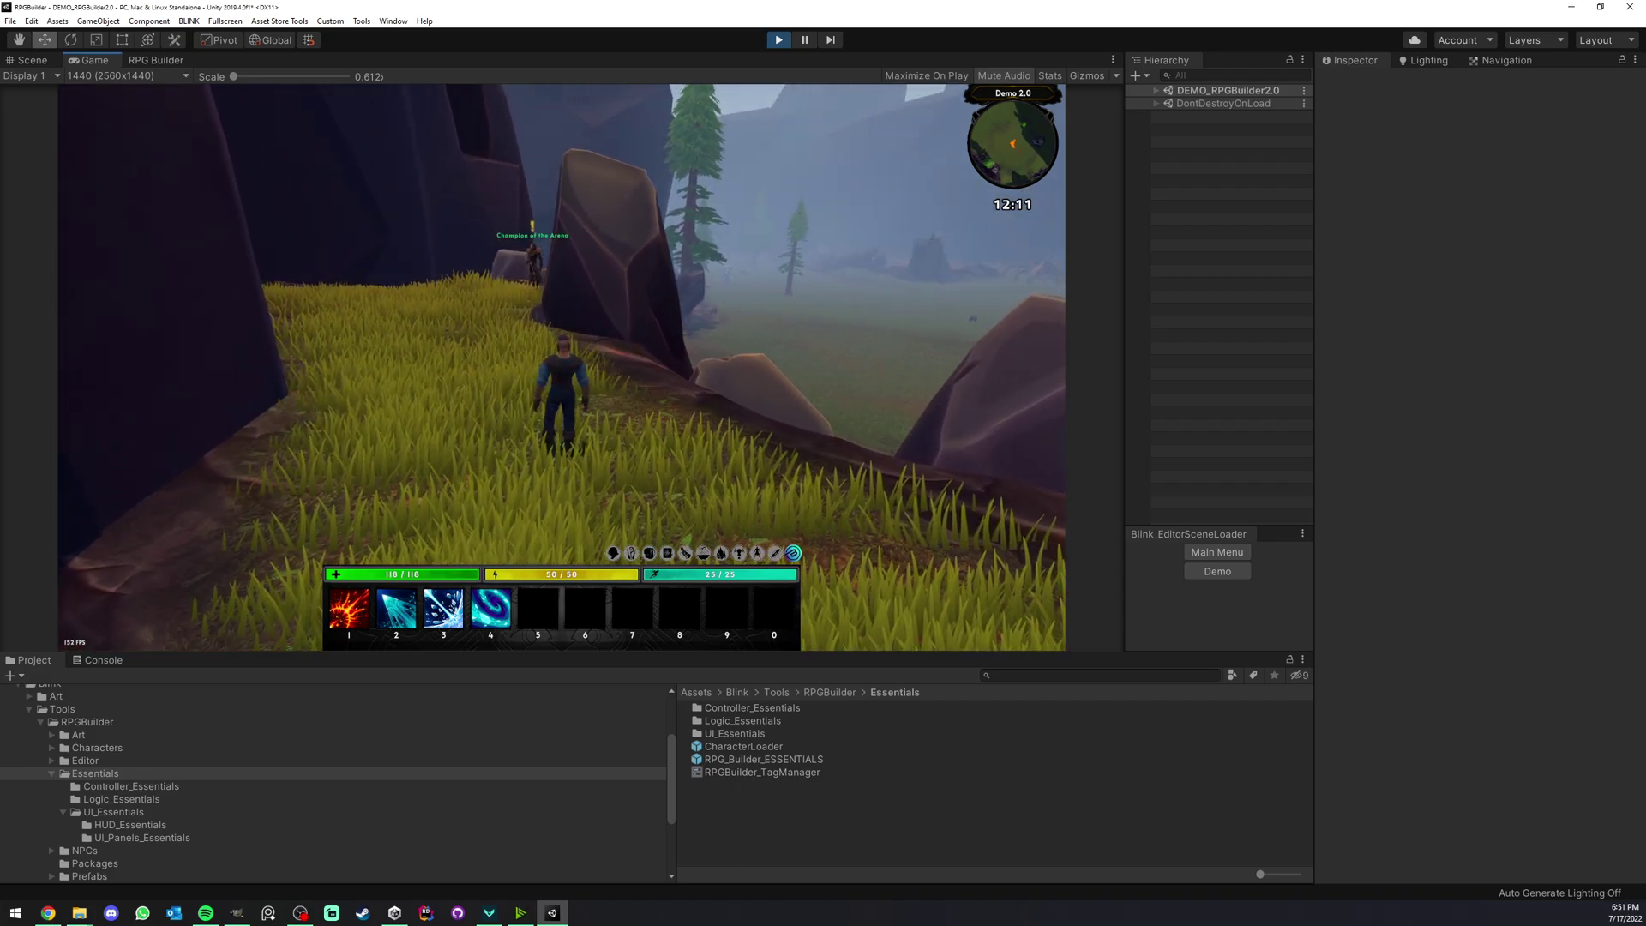
Open the character and inventory panels and grant a Fire Rune via the Developer Panel.
key("c")
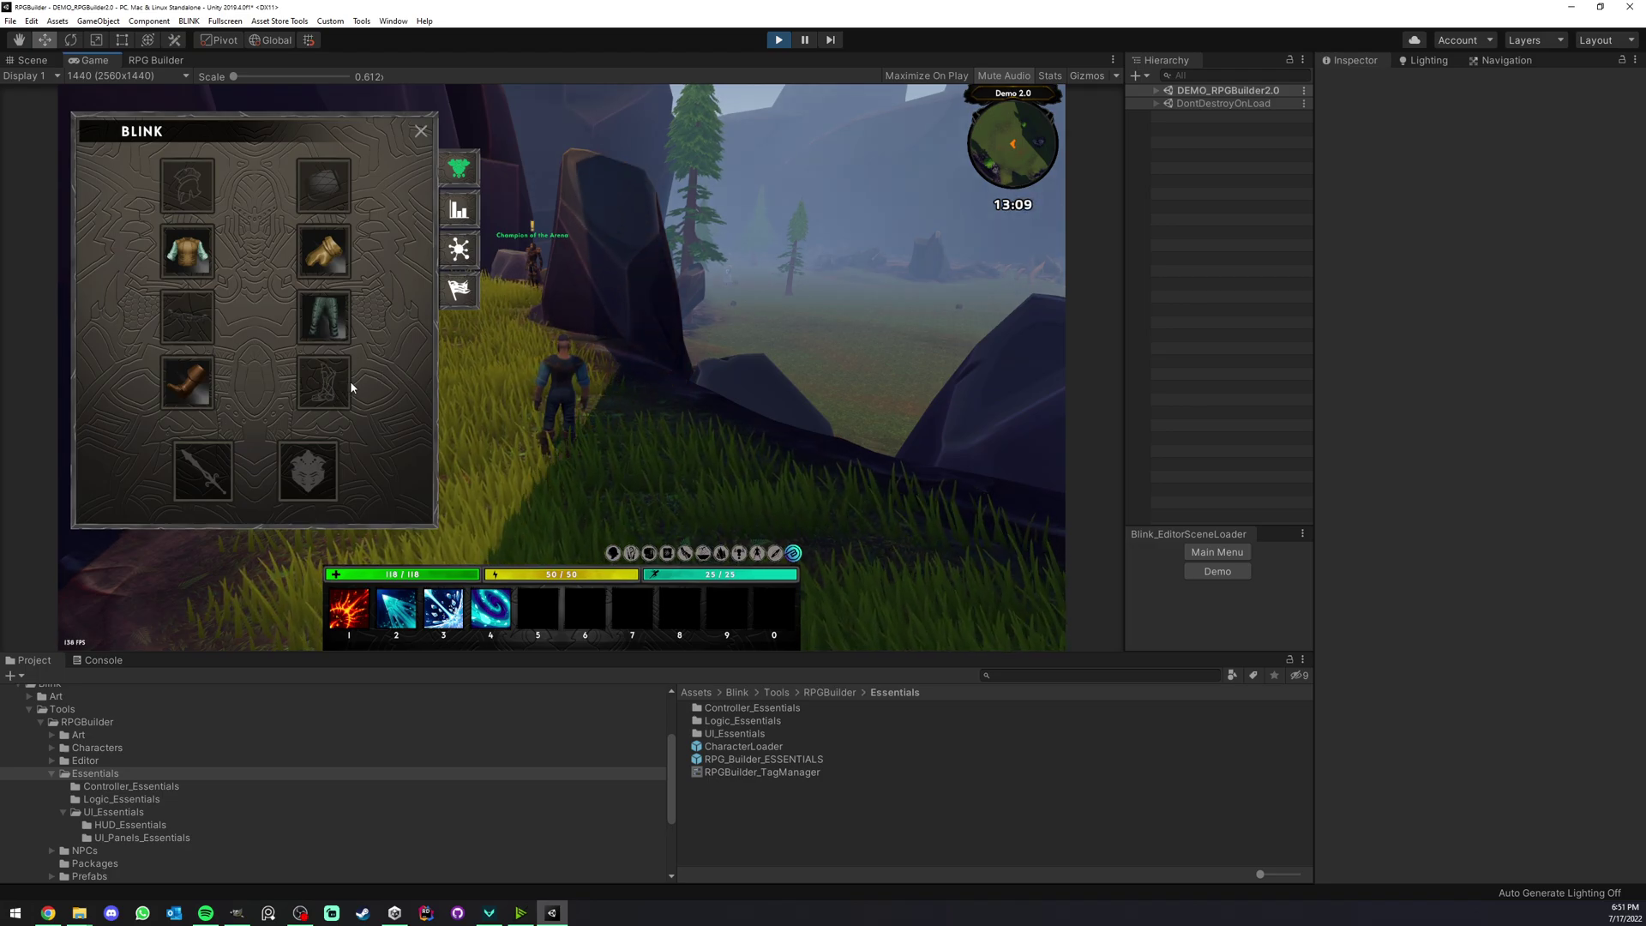
key("i")
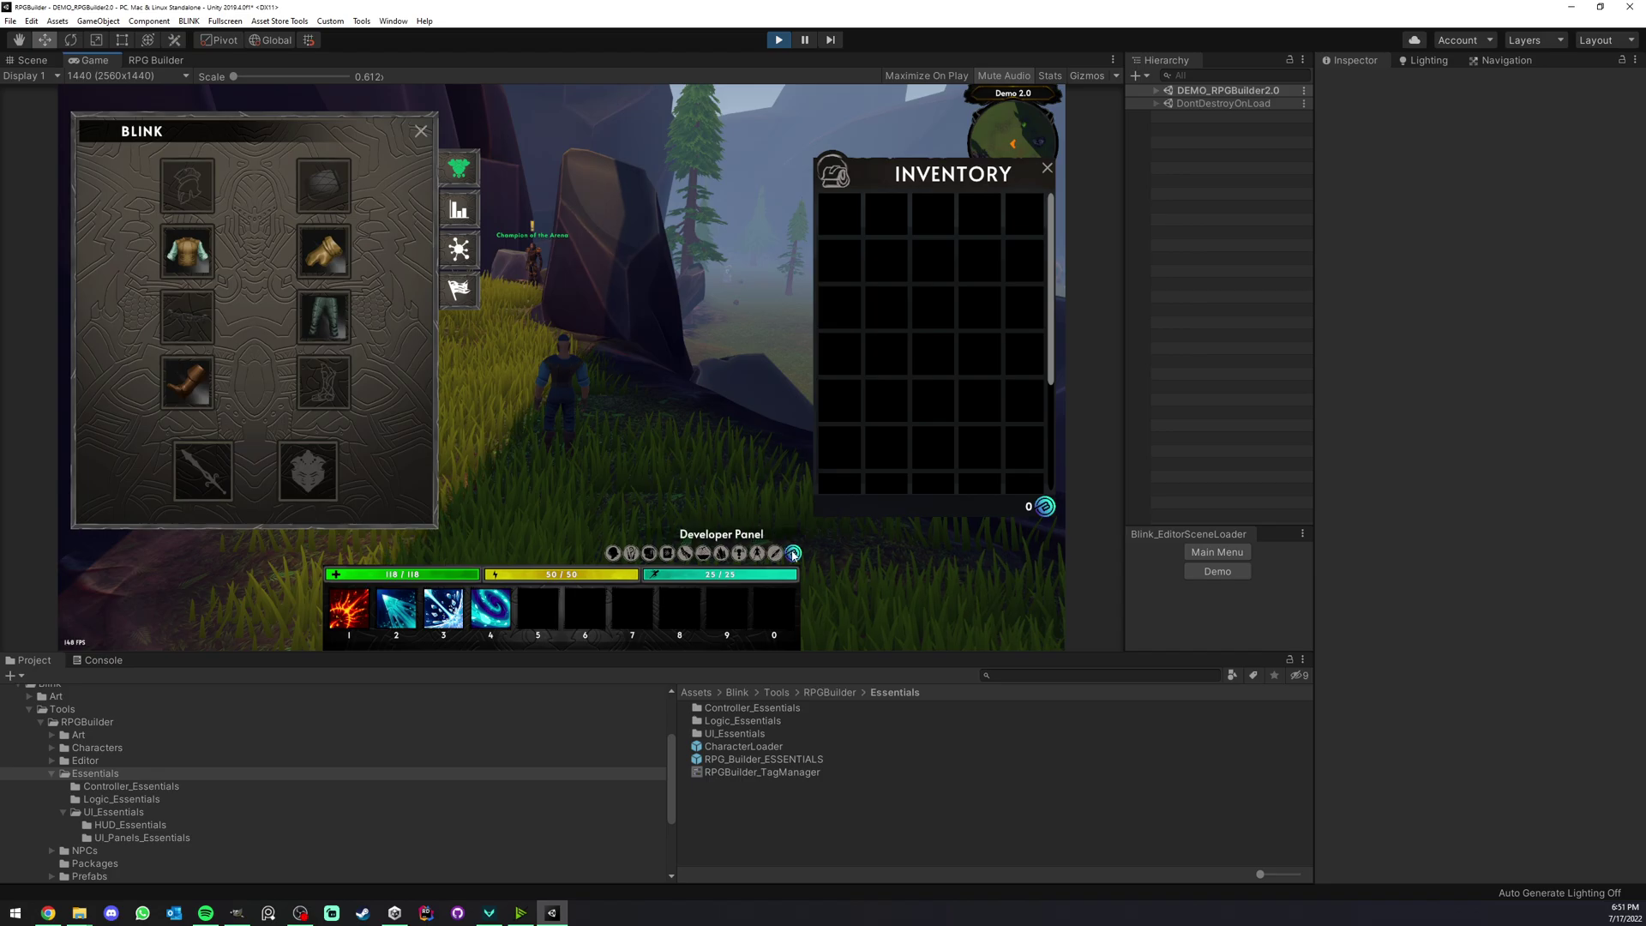
left_click(721, 553)
left_click(215, 418)
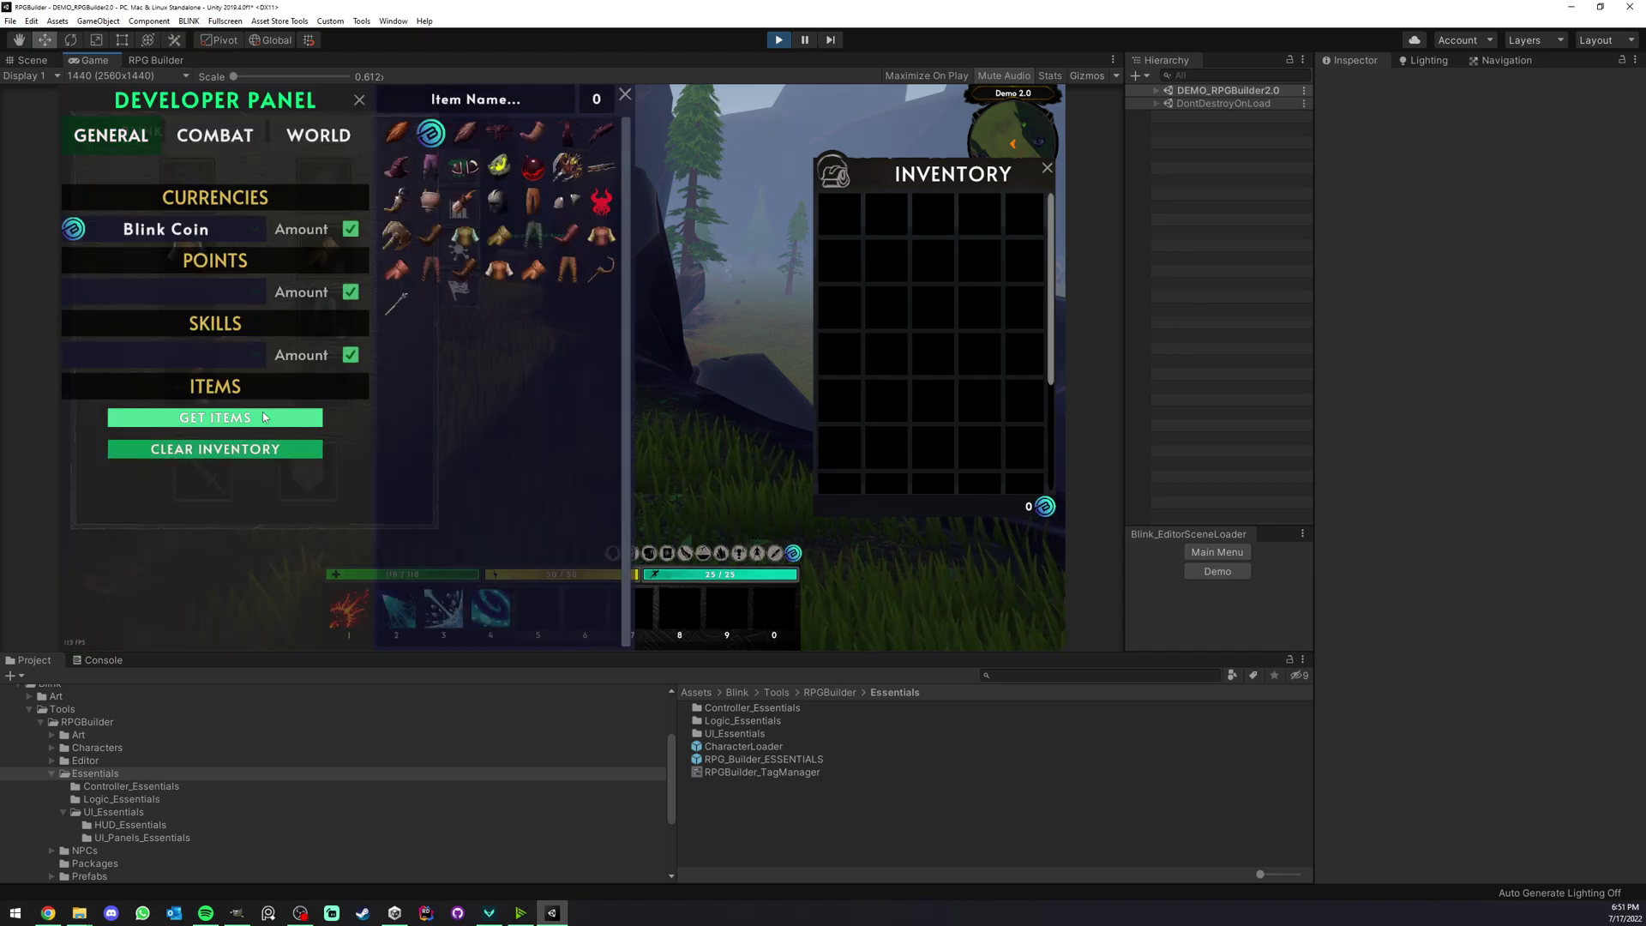
left_click(498, 164)
left_click(359, 101)
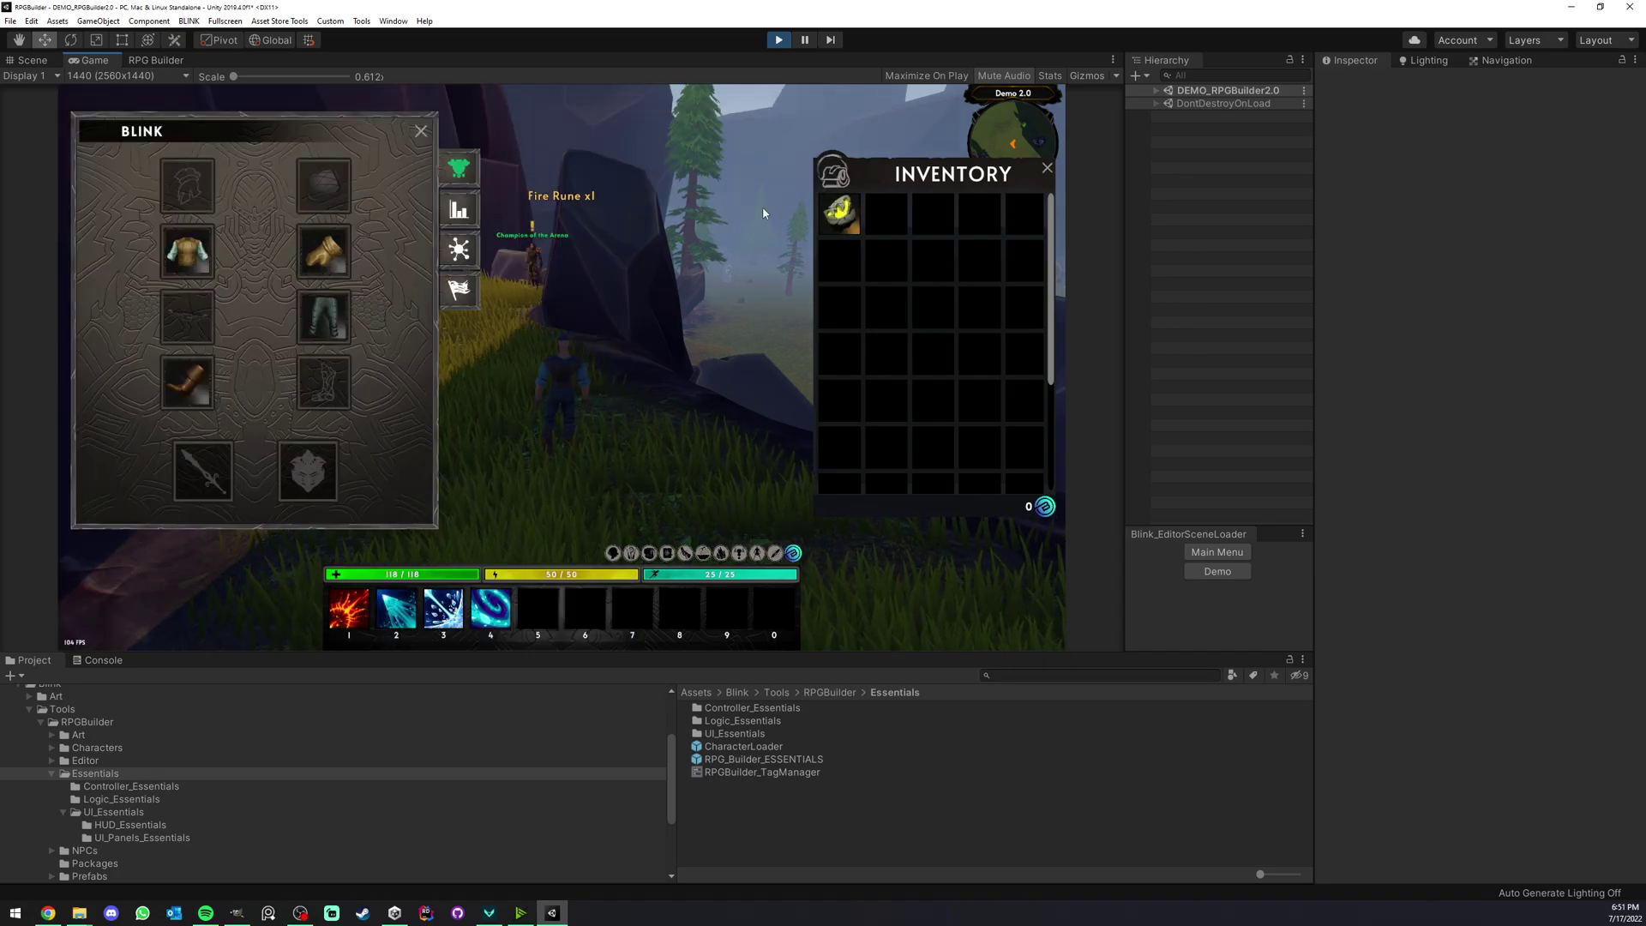
right_click(98, 60)
Maximize the Game view and equip the Fire Rune from the inventory into the Rune slot.
left_click(145, 103)
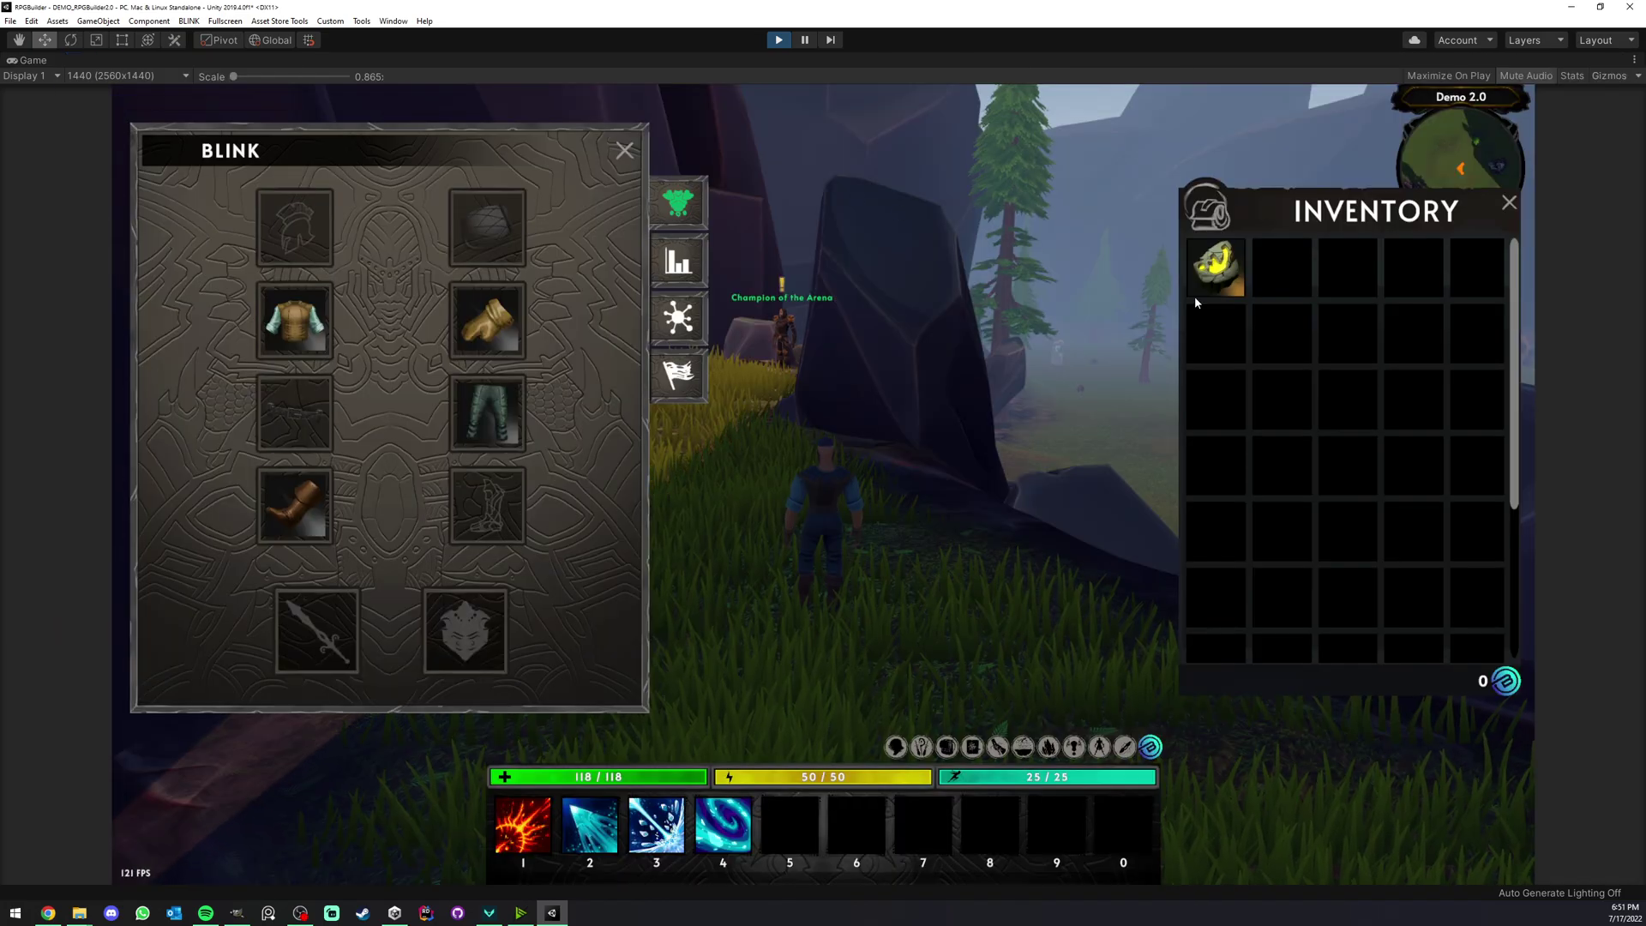
mouse_move(1213, 276)
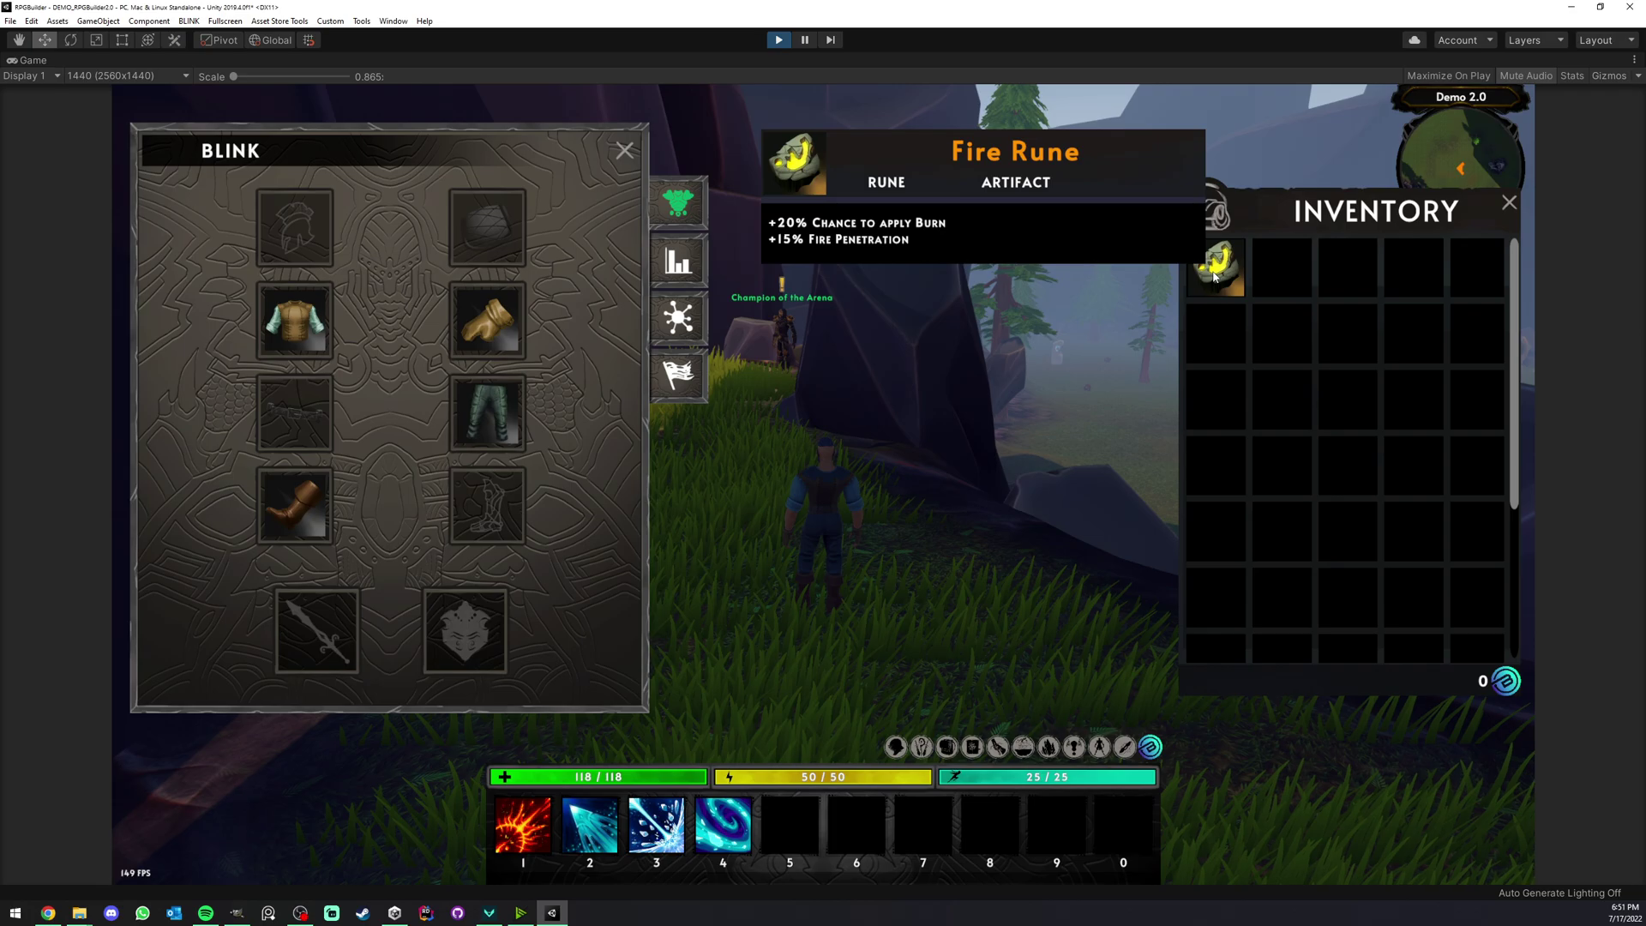
right_click(1214, 276)
mouse_move(495, 509)
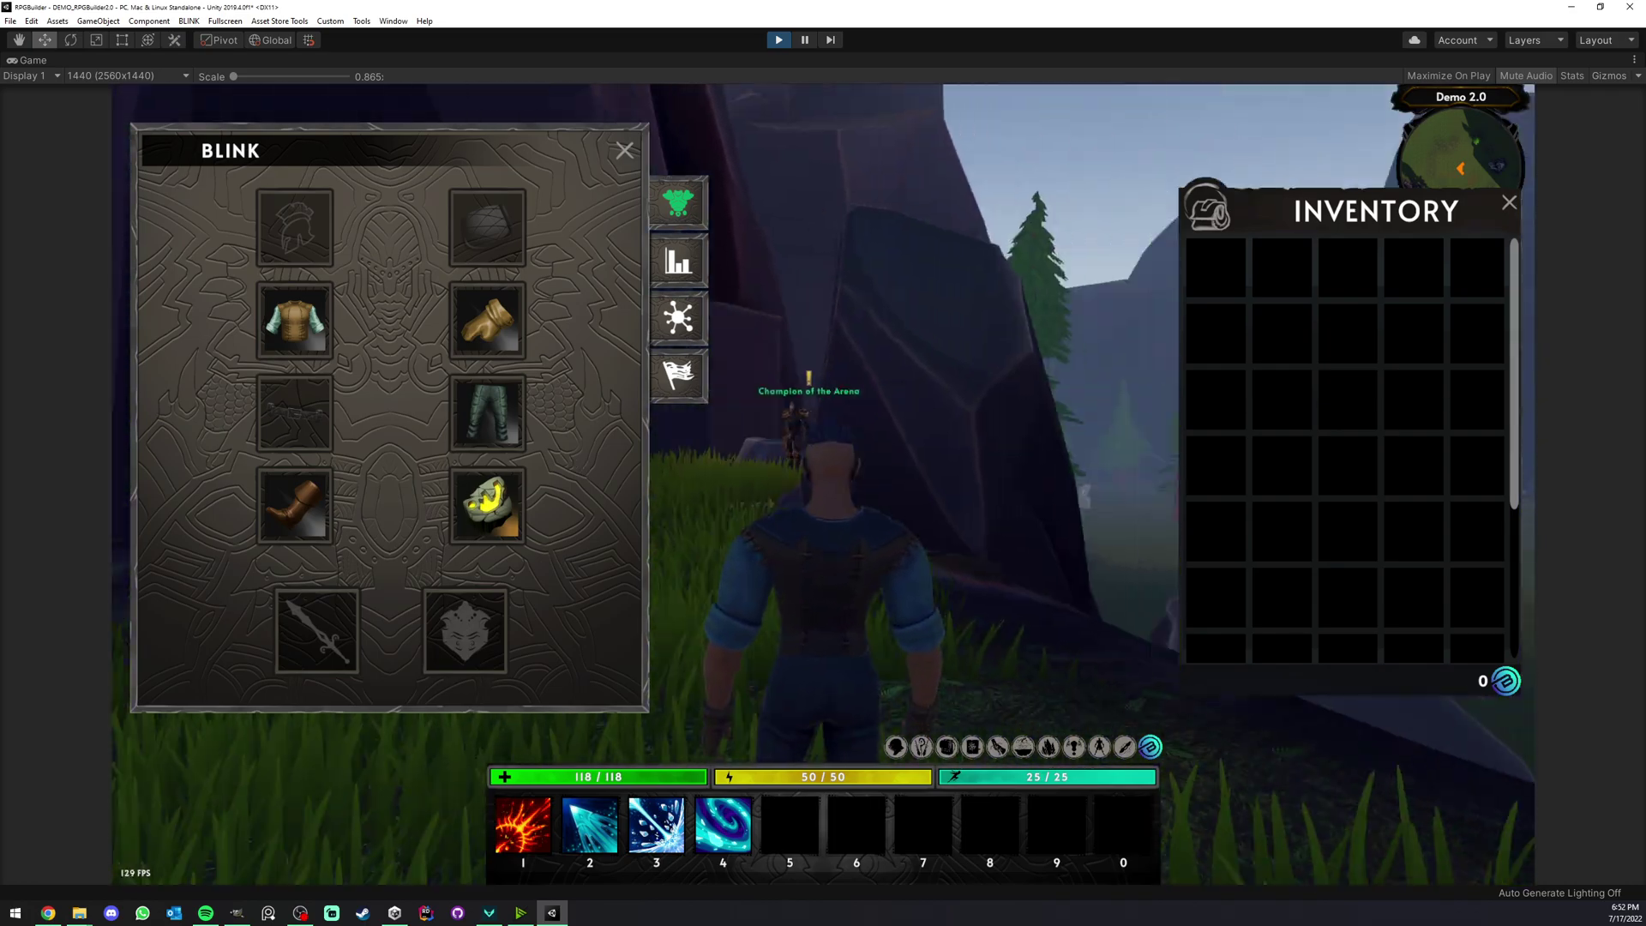
Unequip the gloves, Starter Pants, chest armour and Starter Boots into the inventory, leaving only the Fire Rune.
right_click_drag(821, 483, 821, 483)
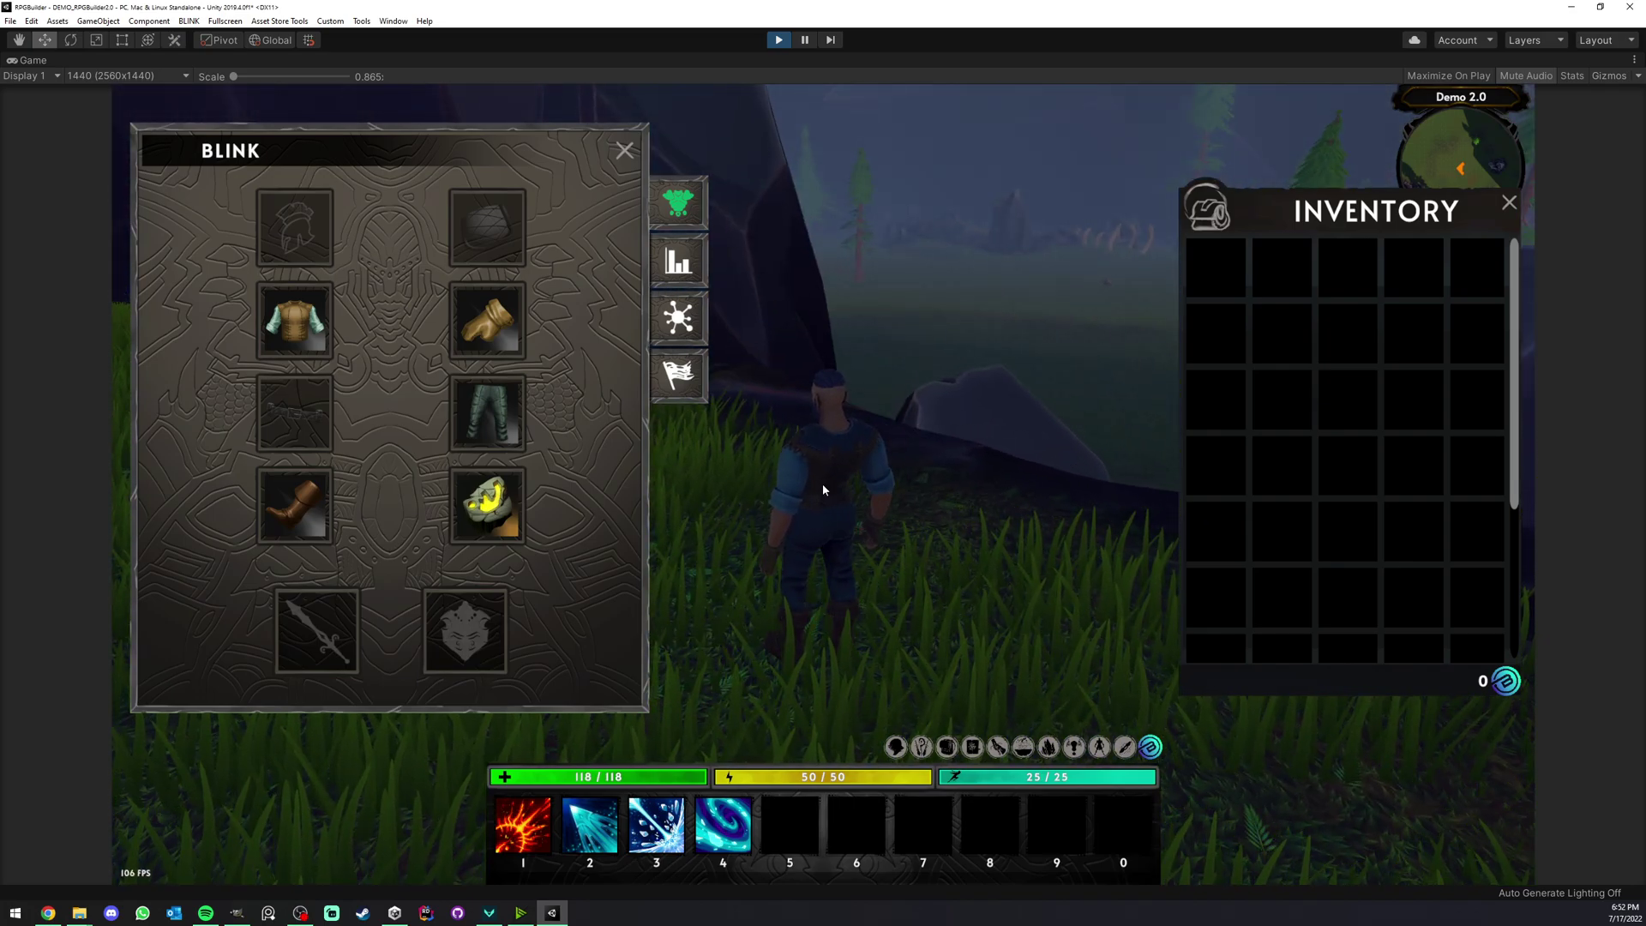
mouse_move(494, 375)
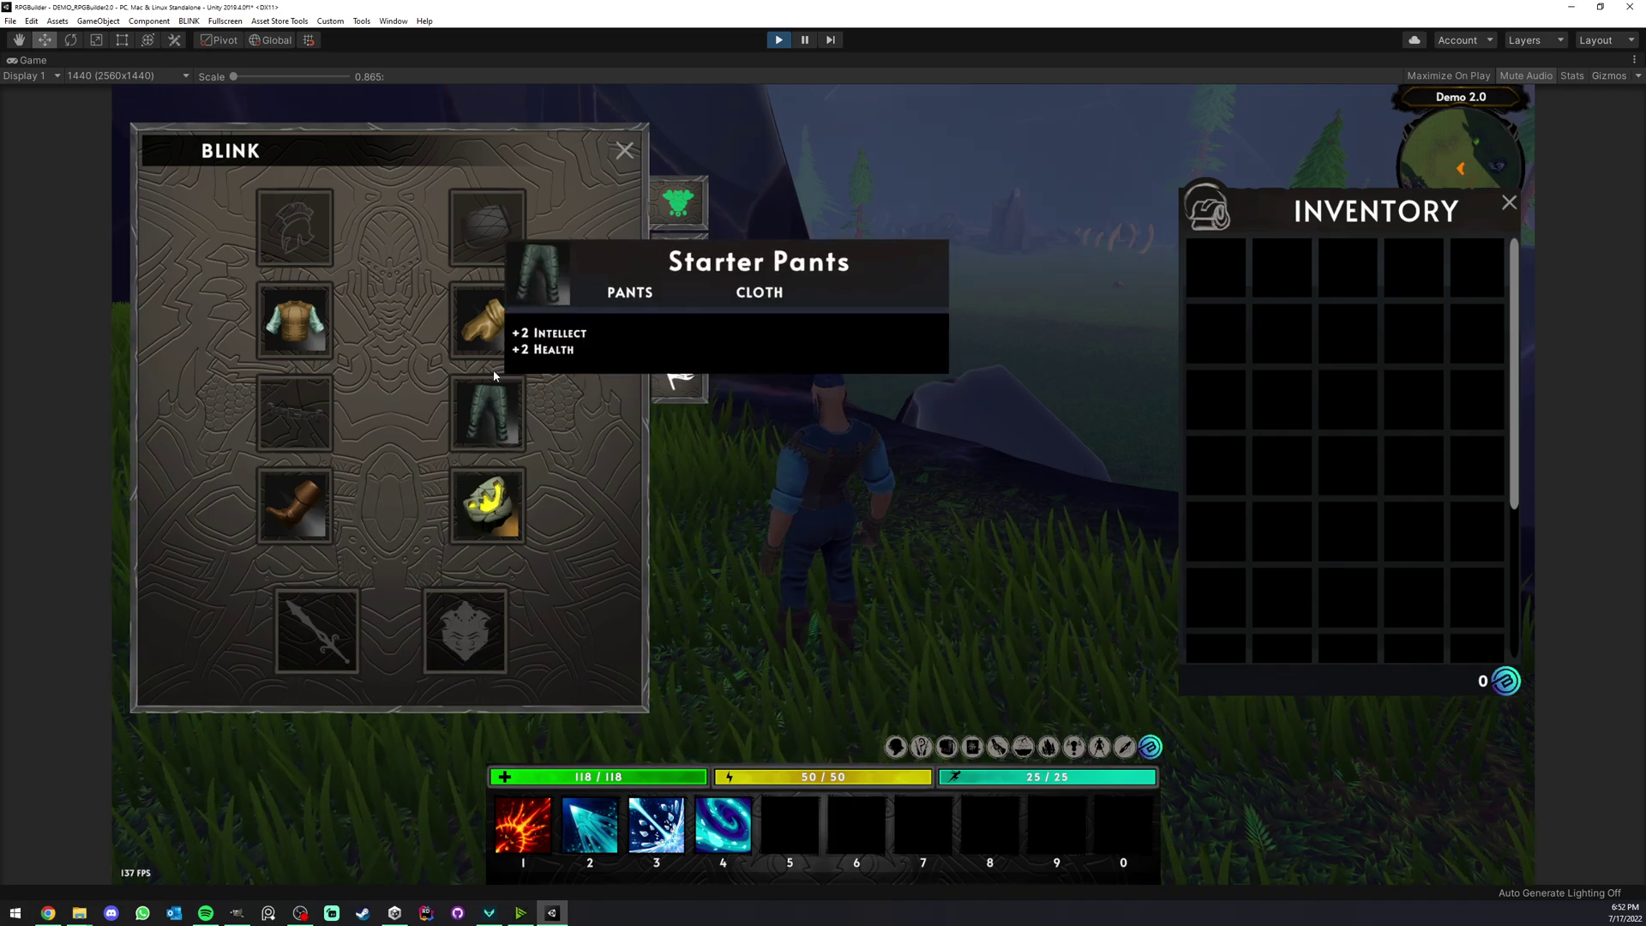
right_click(485, 321)
right_click(487, 414)
right_click(294, 319)
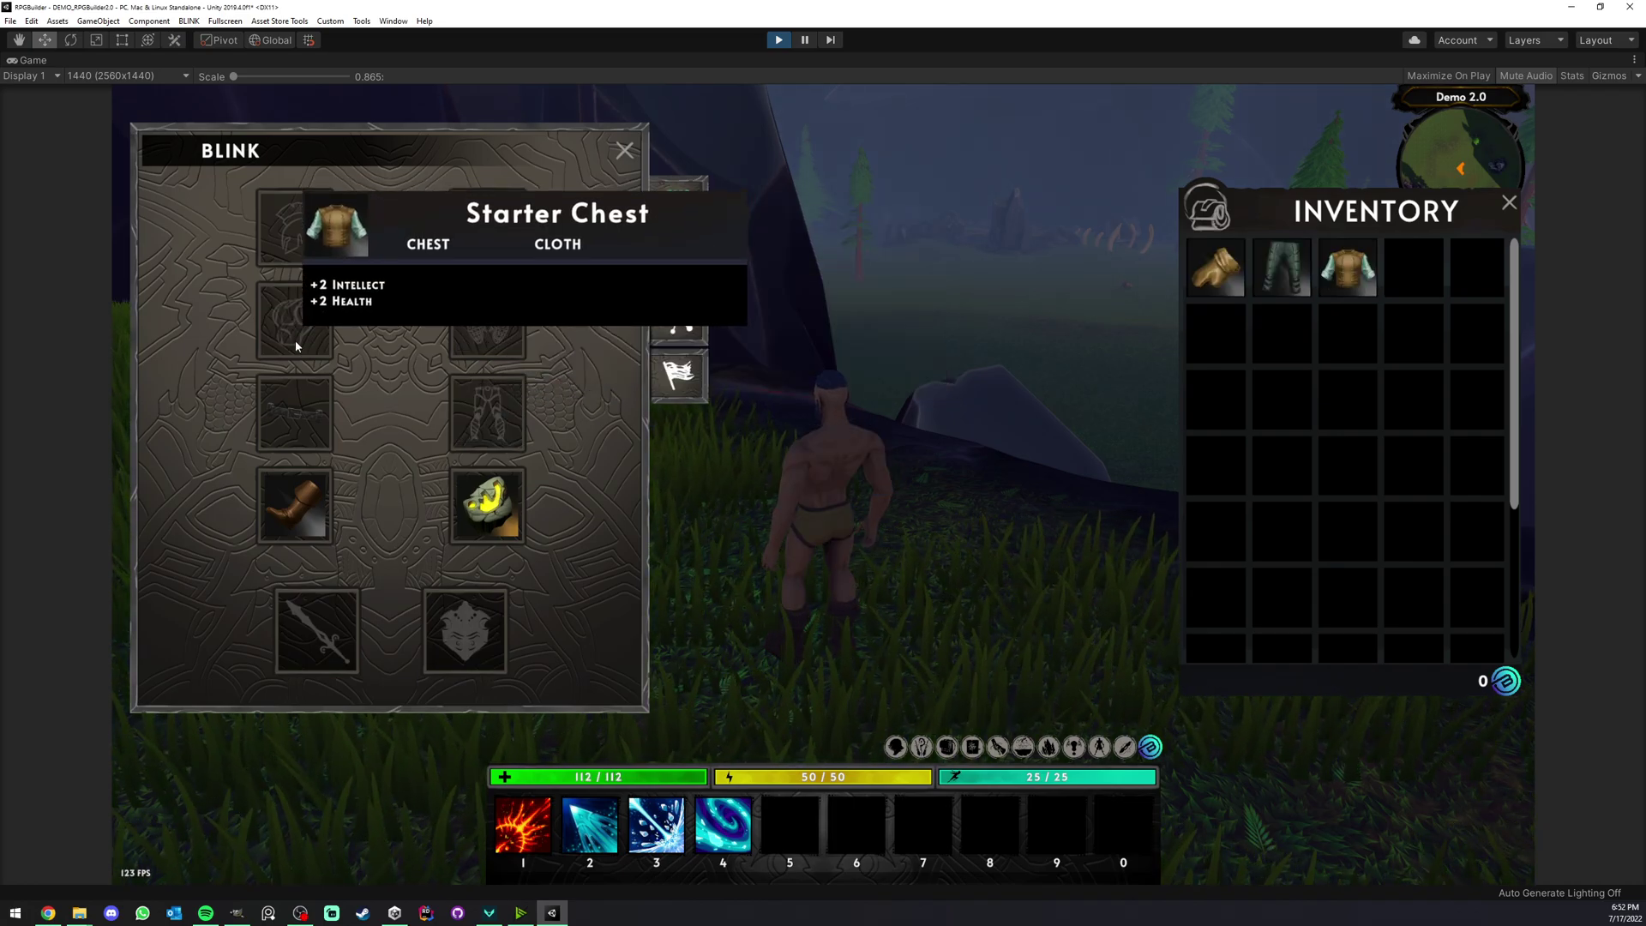
right_click(291, 518)
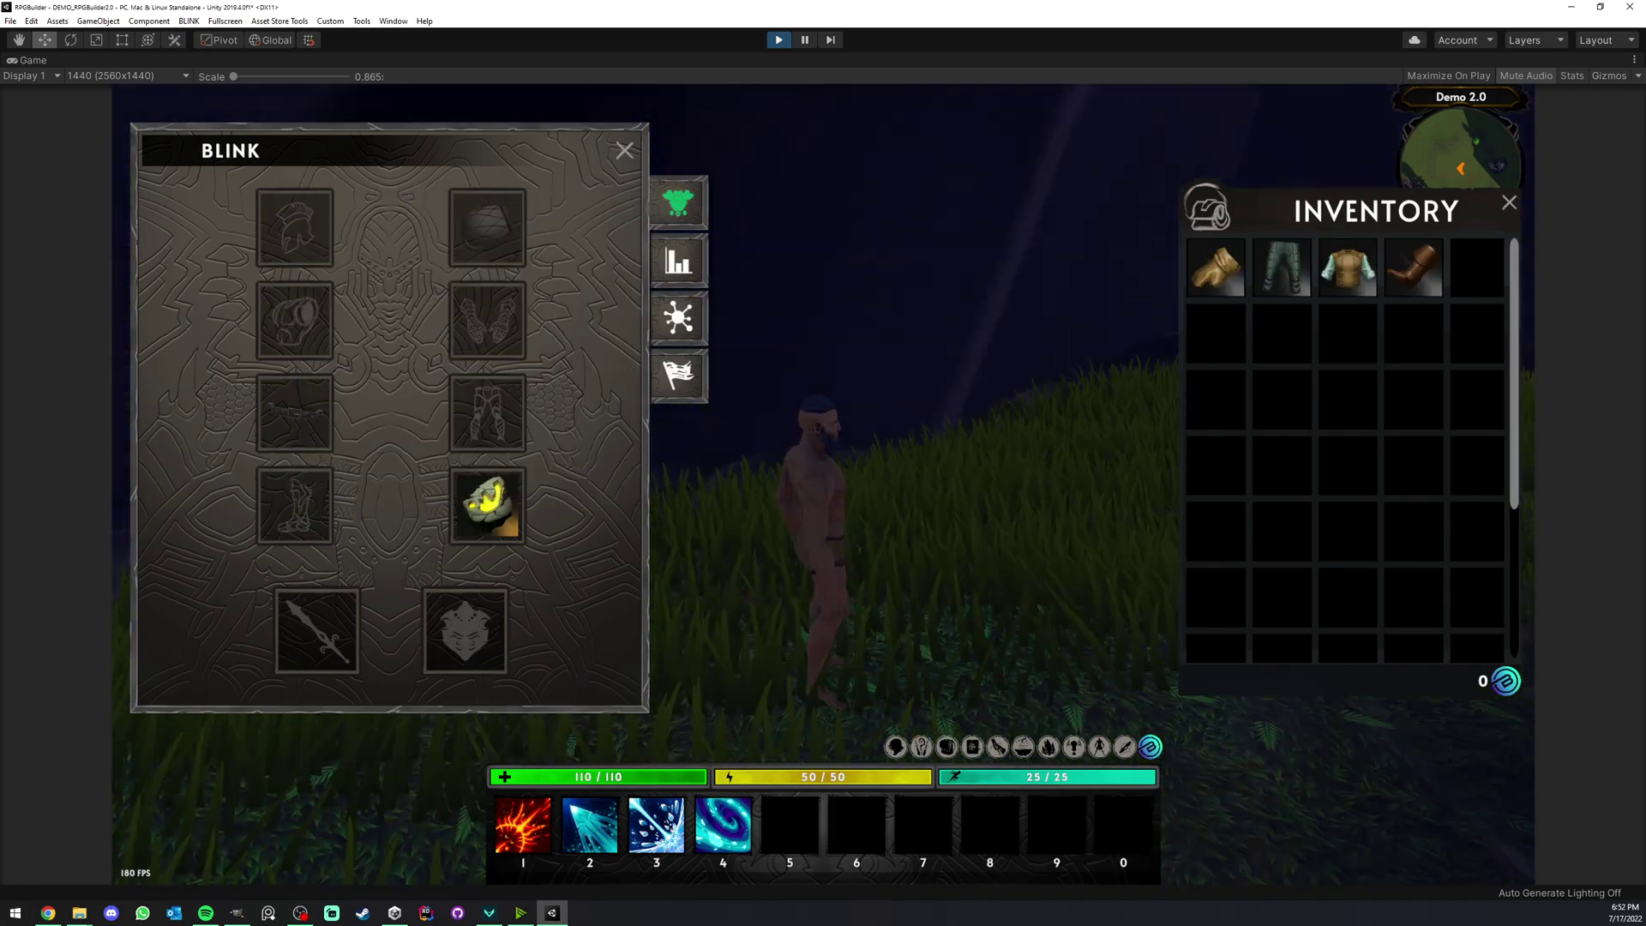
right_click_drag(569, 504, 569, 504)
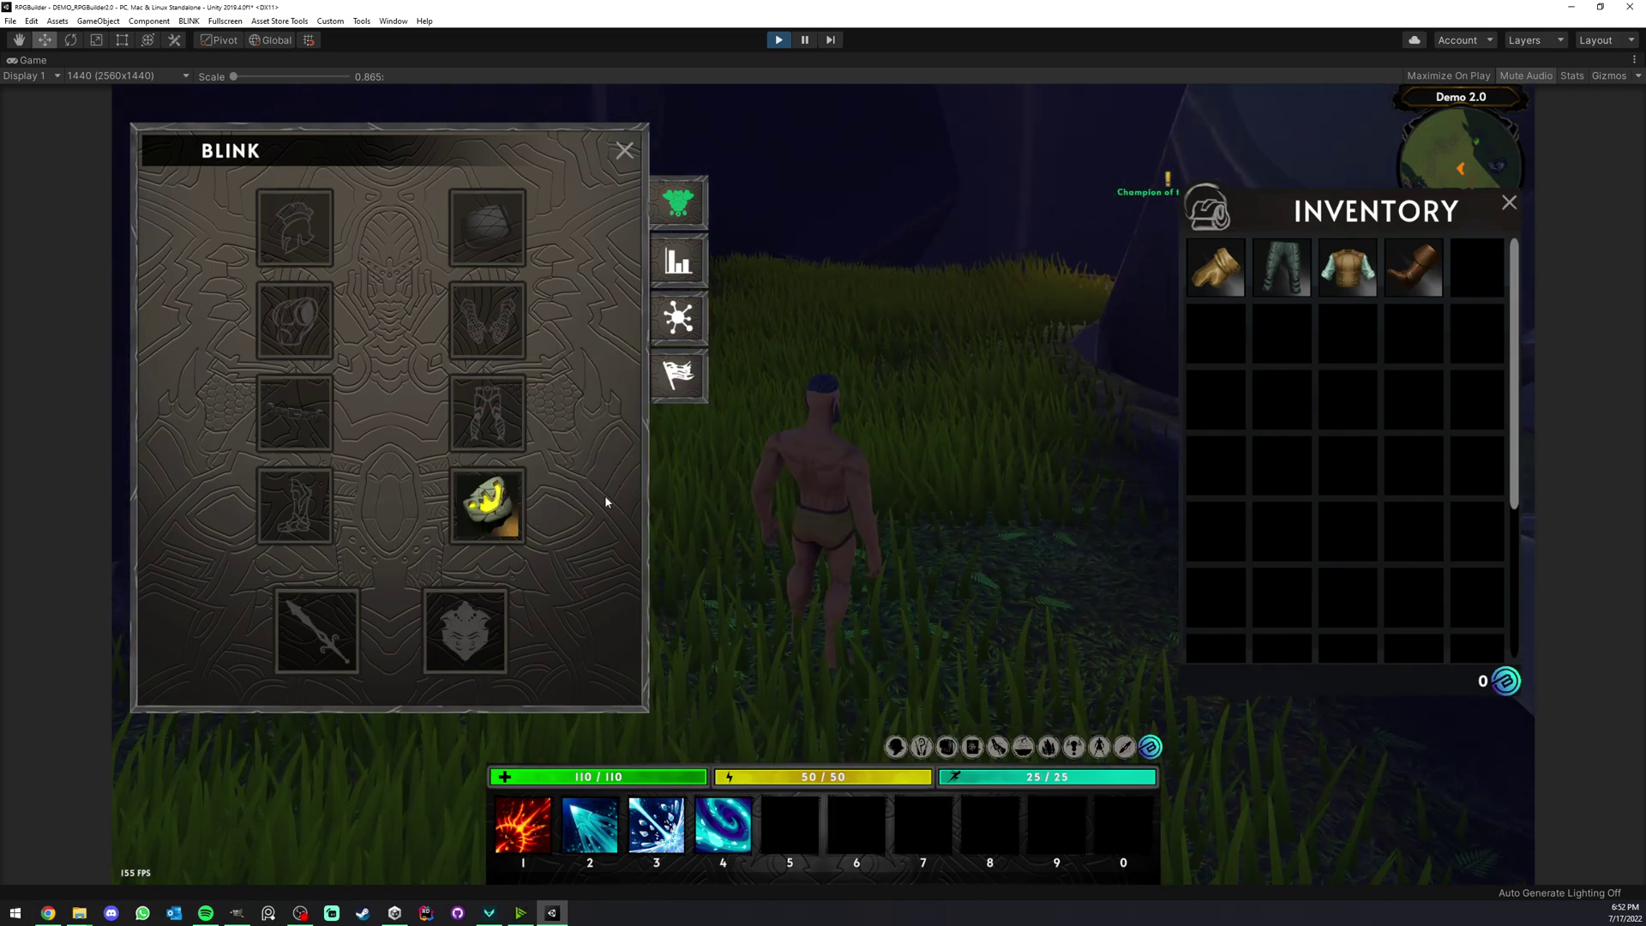